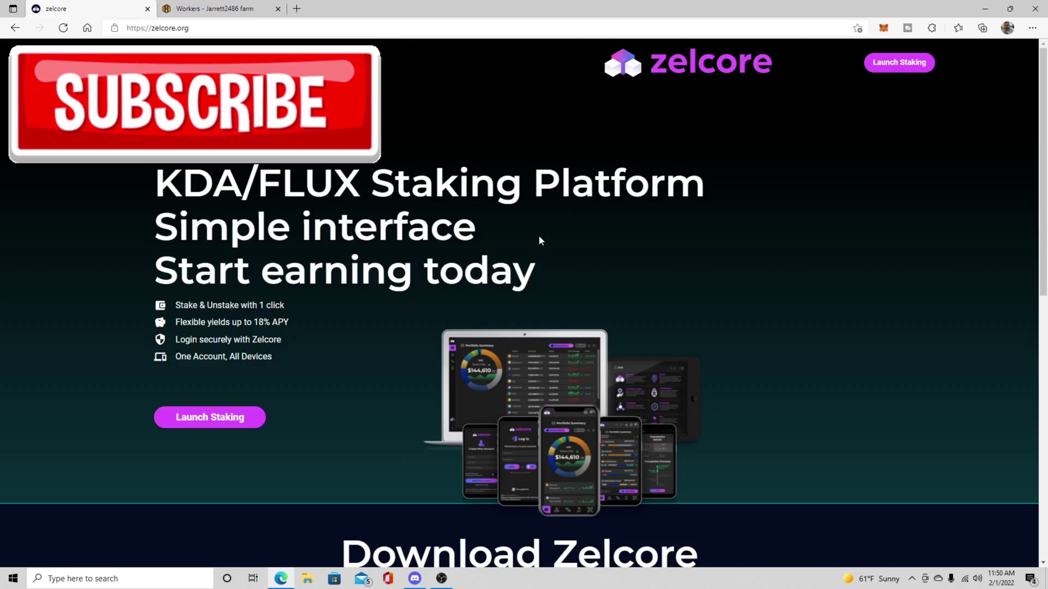
Step: Review Zelcore's per-platform download options, dismiss the Mail toast and minimize Edge
scroll(543, 232, "down", 1)
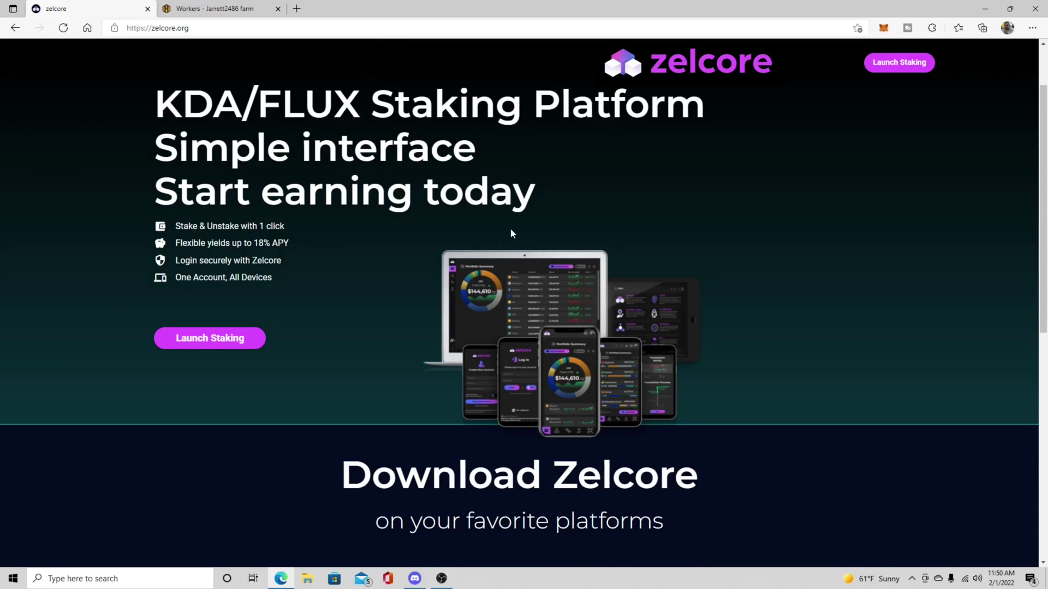
scroll(511, 233, "down", 4)
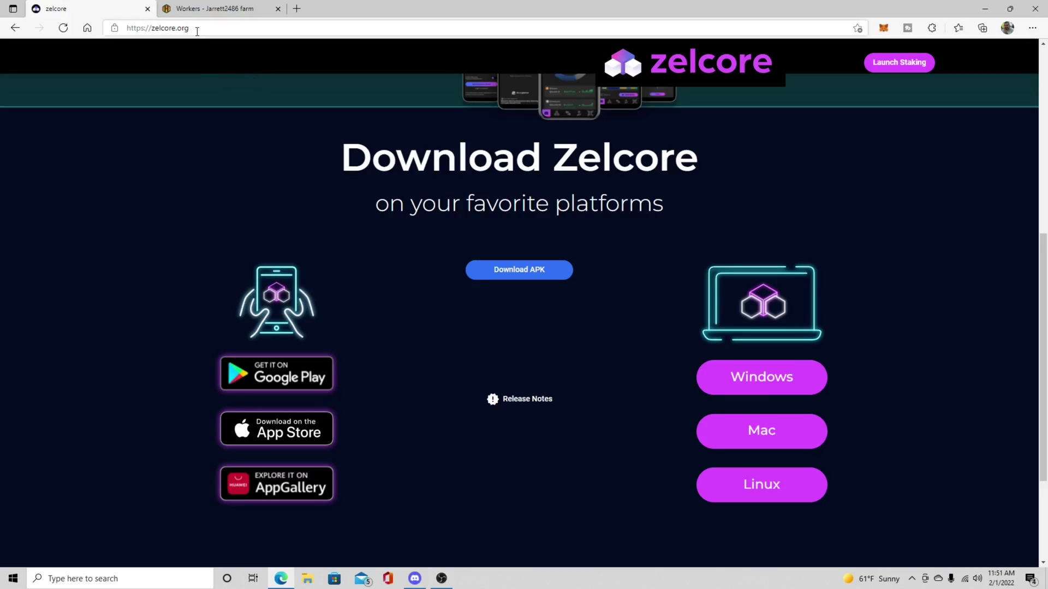
scroll(326, 126, "up", 4)
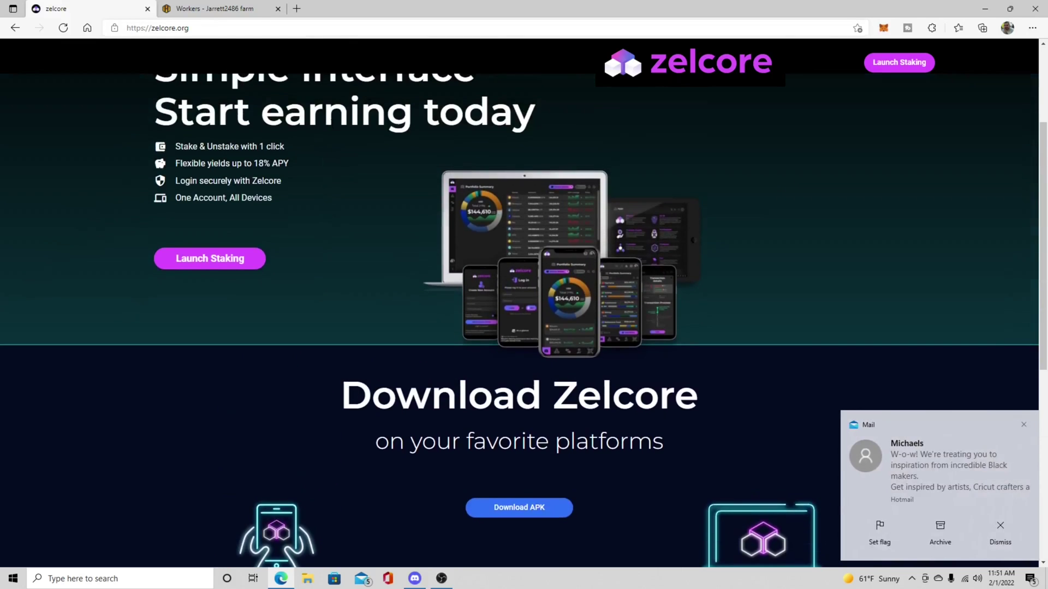
left_click(1000, 530)
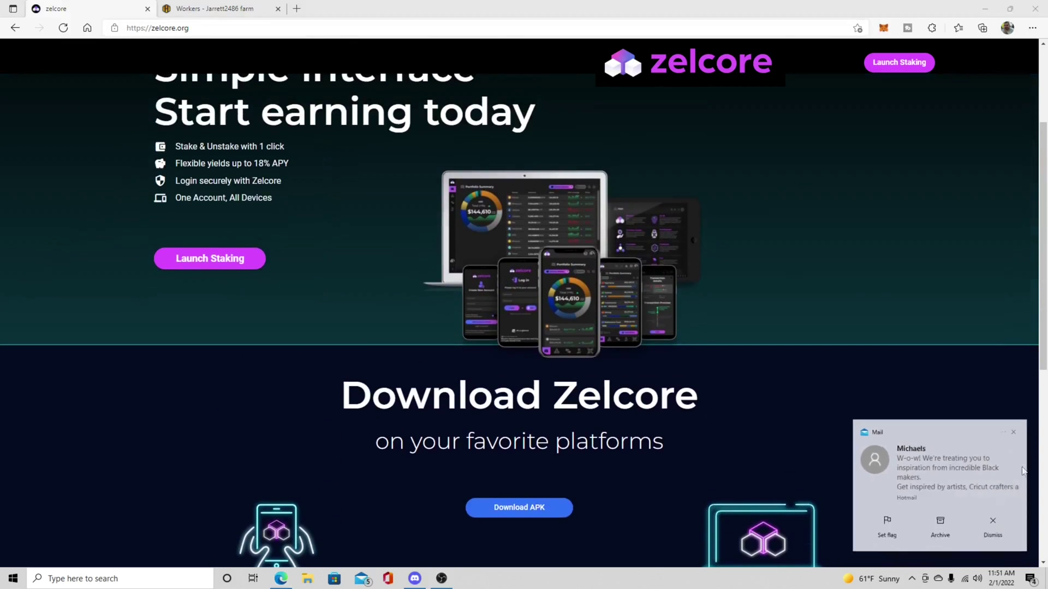
left_click(985, 8)
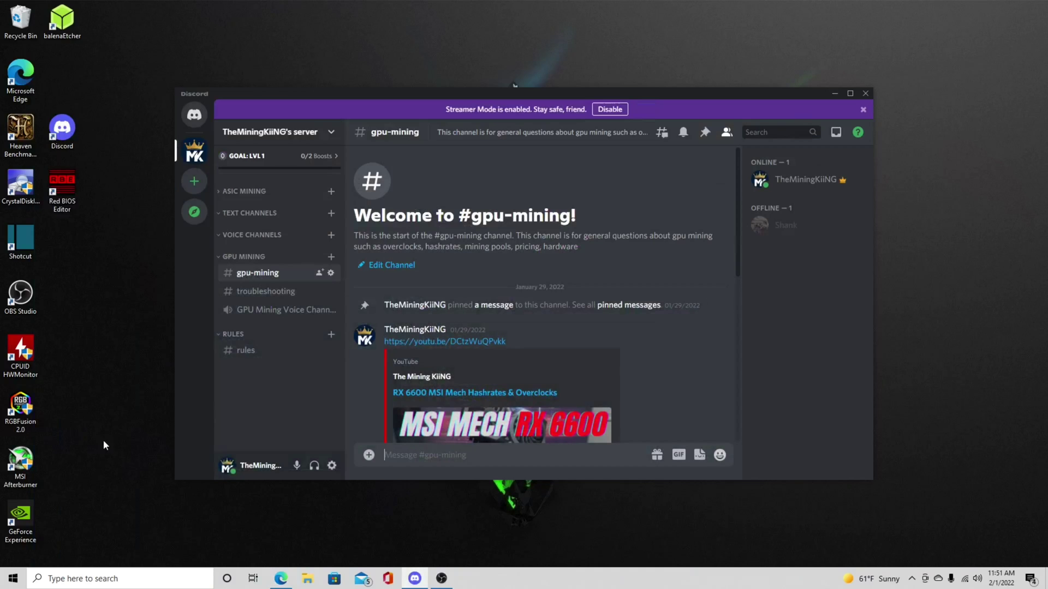
Step: Run the downloaded zelcore application from the Downloads folder as administrator
left_click(307, 578)
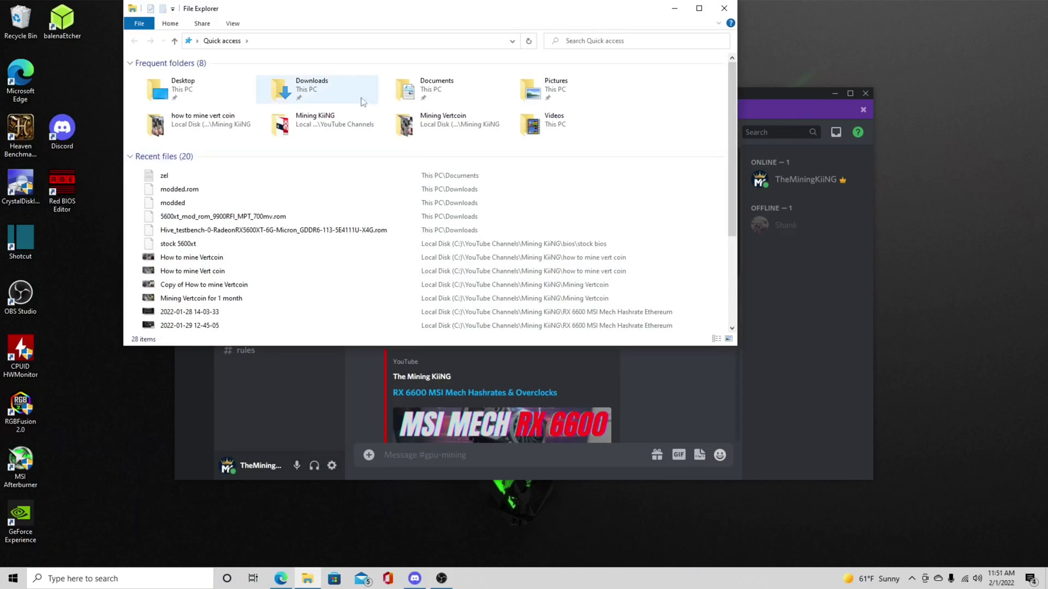
left_click(322, 91)
double_click(321, 91)
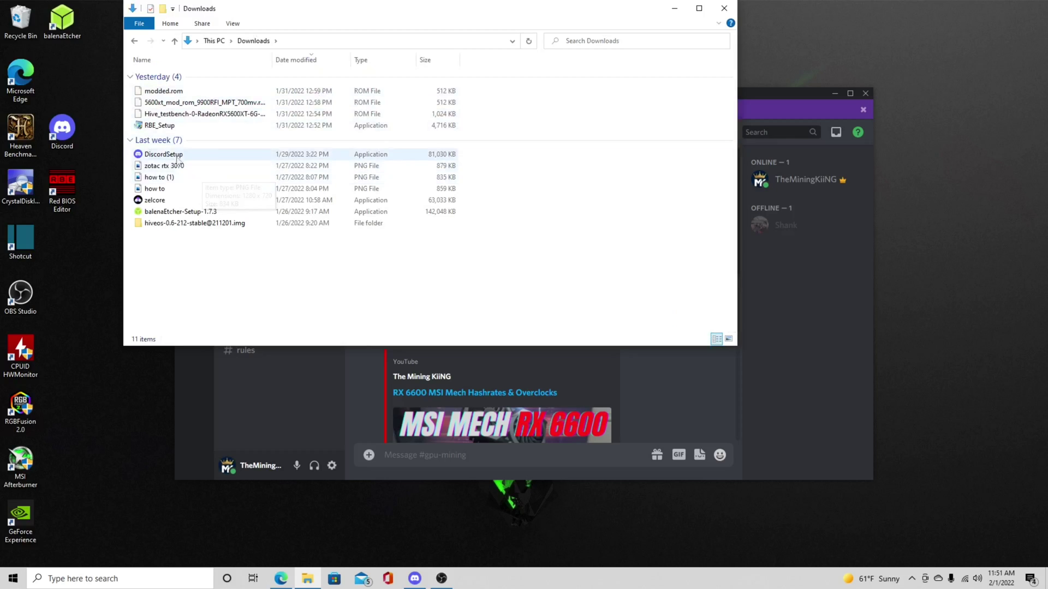
right_click(152, 201)
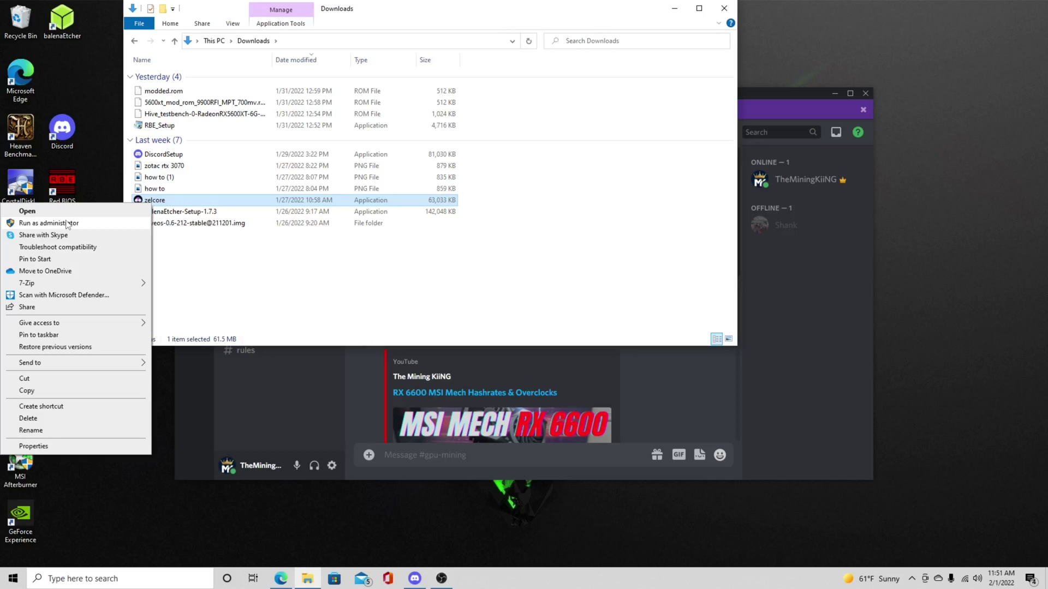
left_click(68, 223)
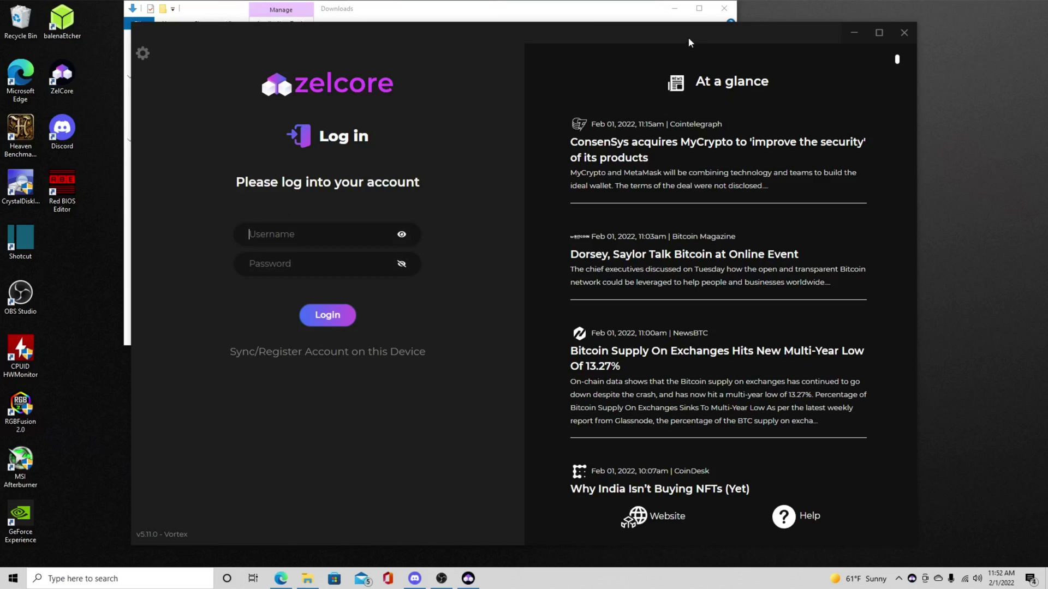
Step: Maximize the Zelcore window and switch to the Register Account screen
left_click_drag(687, 30, 708, 34)
left_click(900, 35)
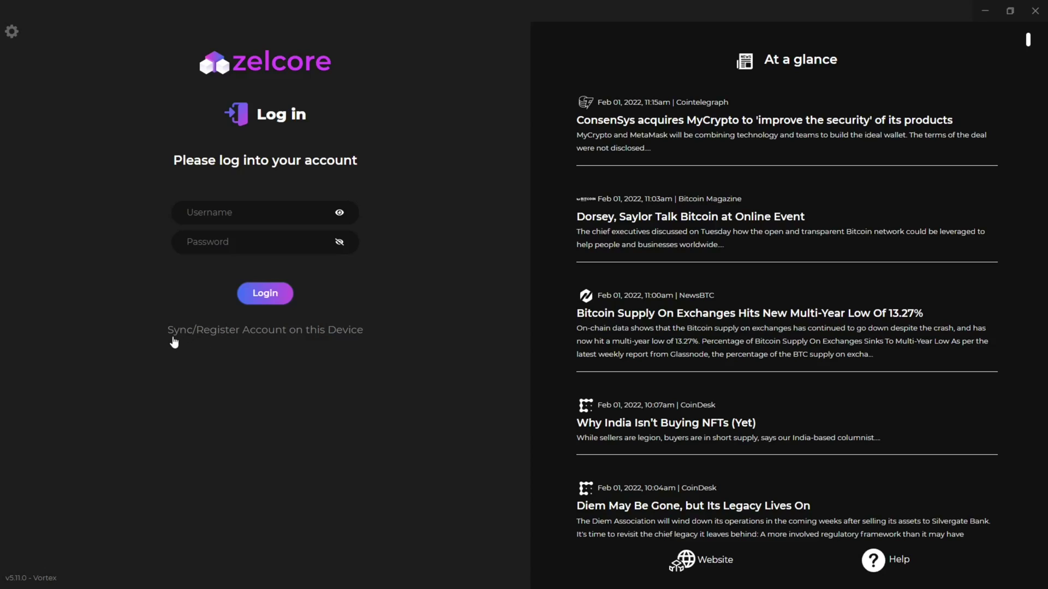
left_click(258, 330)
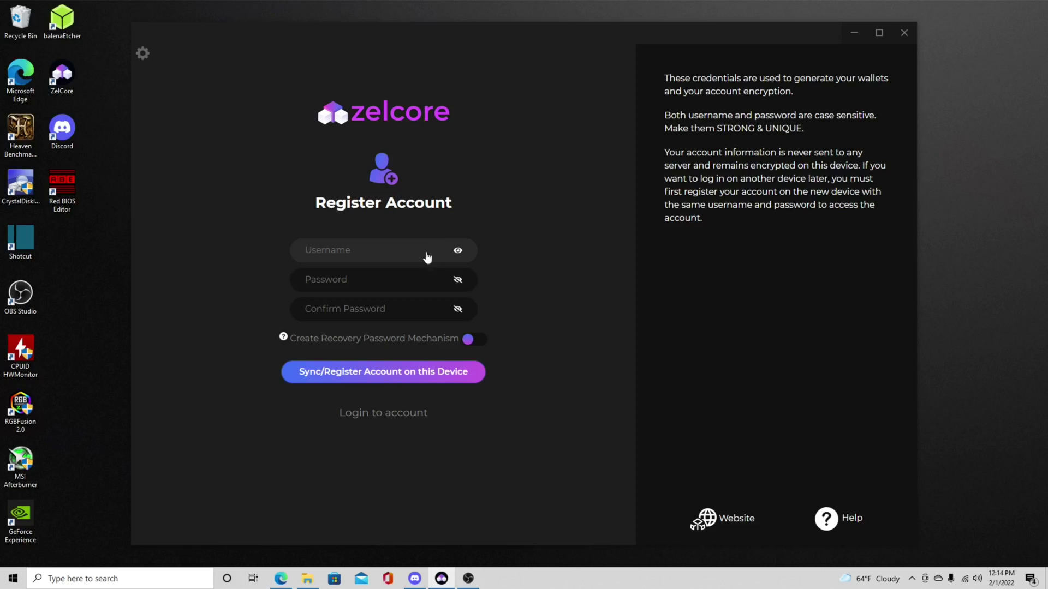
Step: Enter a new account username and type the password twice
type("wsiofqwi0fsfsko")
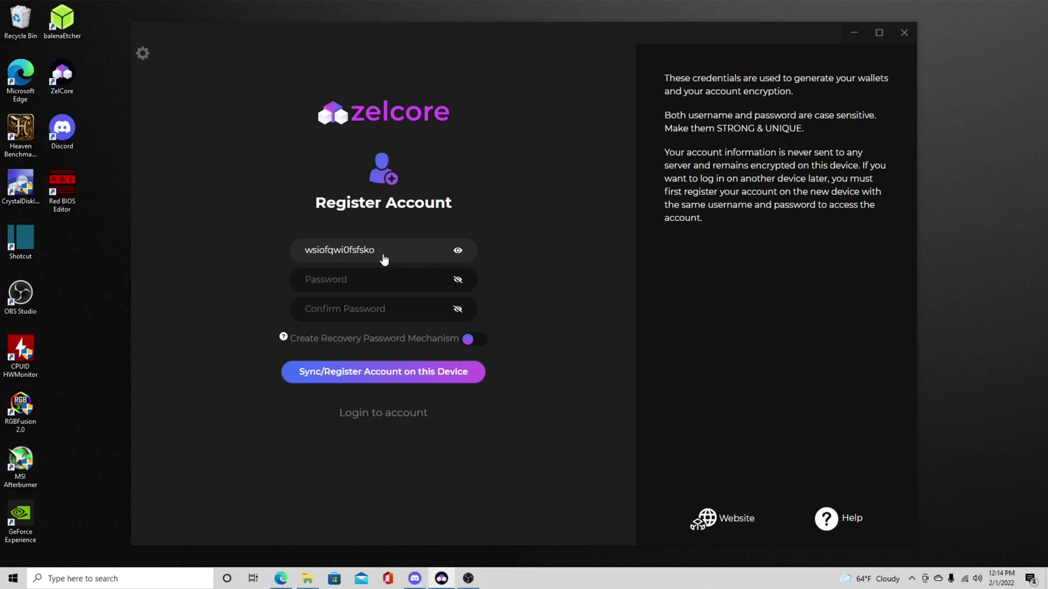
key("Tab")
type("*********")
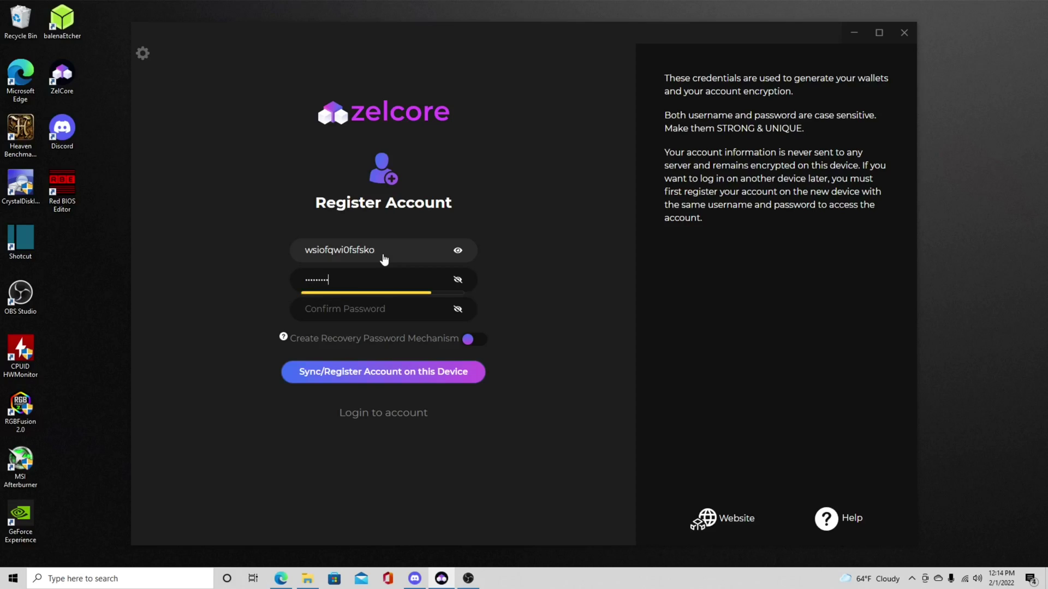
key("Tab")
type("*********")
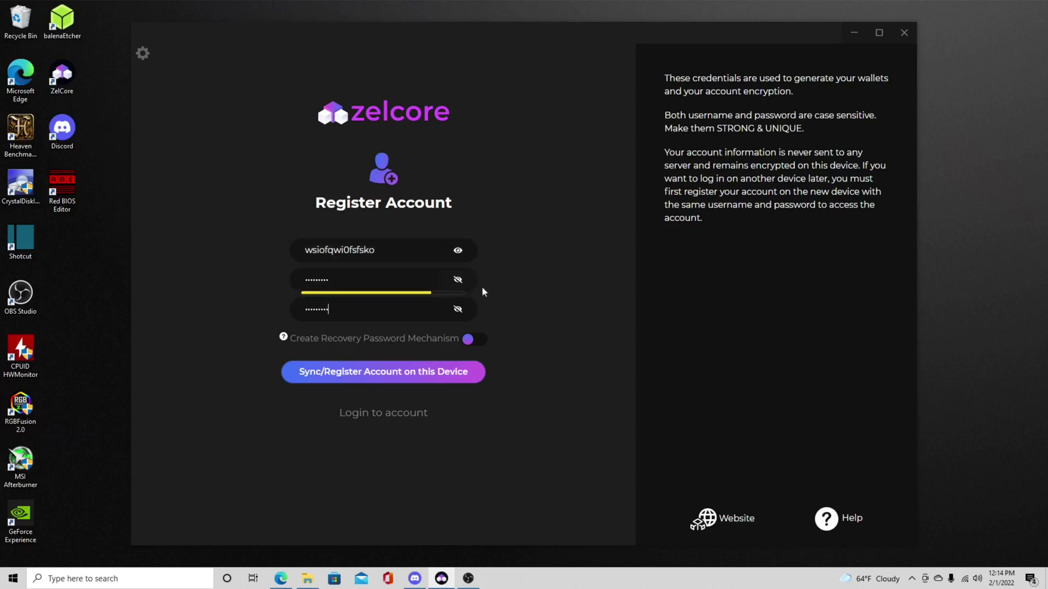
Step: Enable password recovery, submit the registration, confirm the backup and register on this device
mouse_move(287, 344)
left_click(478, 340)
left_click(404, 375)
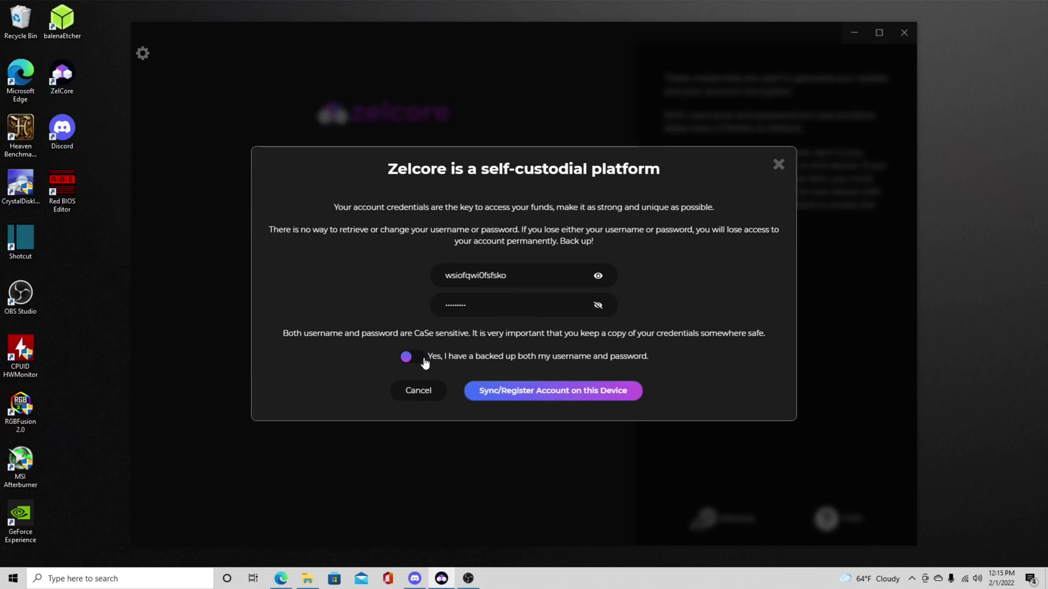
left_click(420, 361)
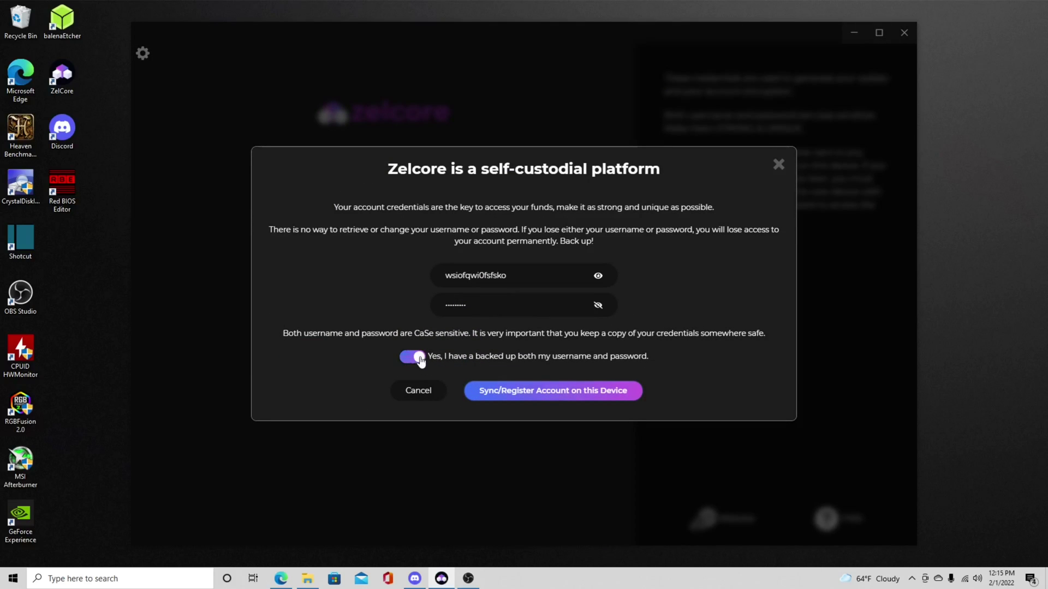
left_click(527, 393)
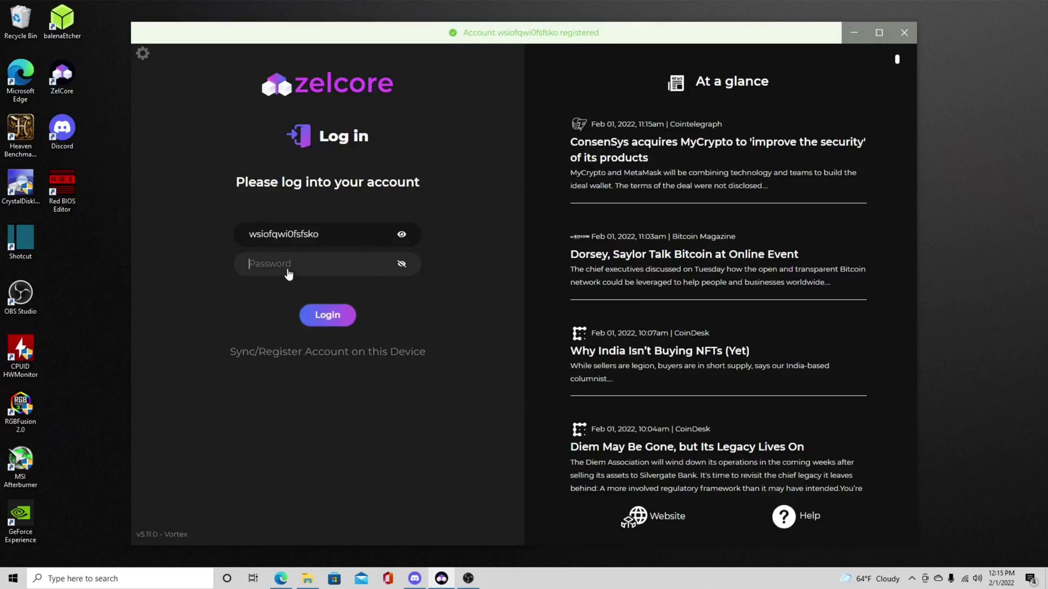
Step: Log in with the new account's password and close the welcome notice
type("******")
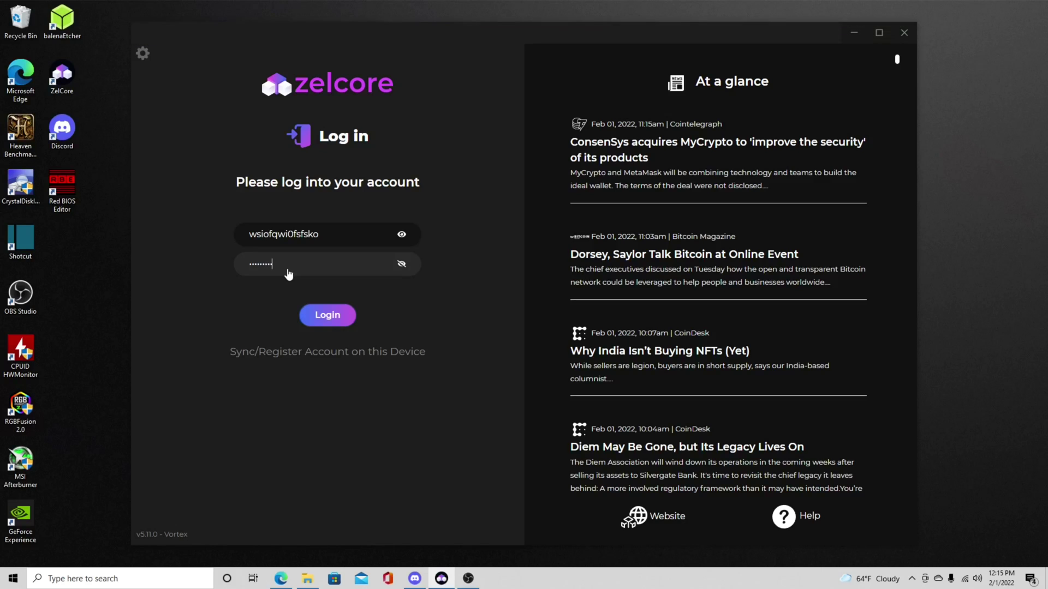
type("***")
key("Return")
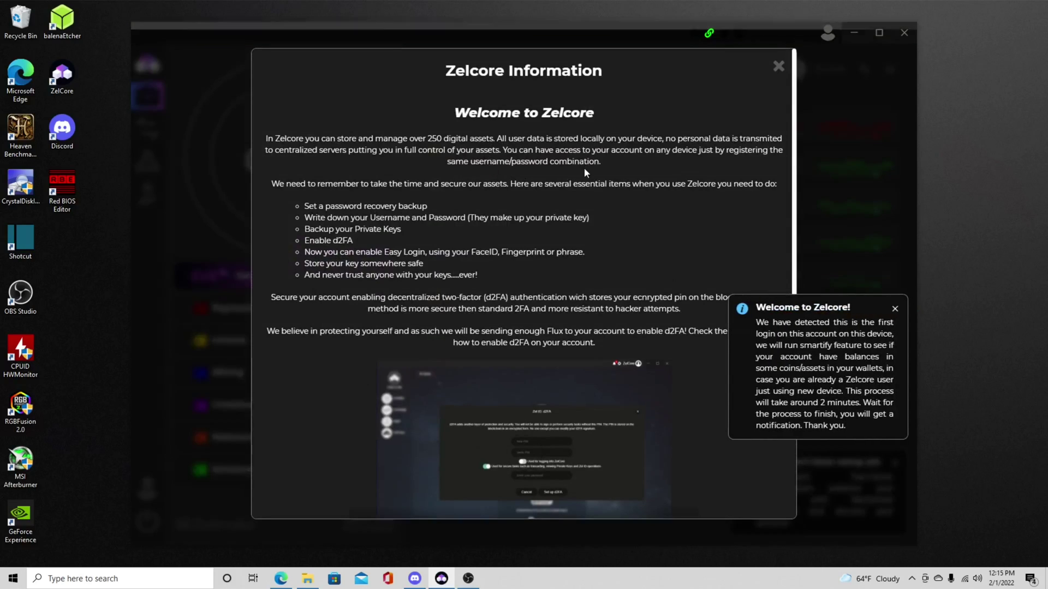
left_click(897, 312)
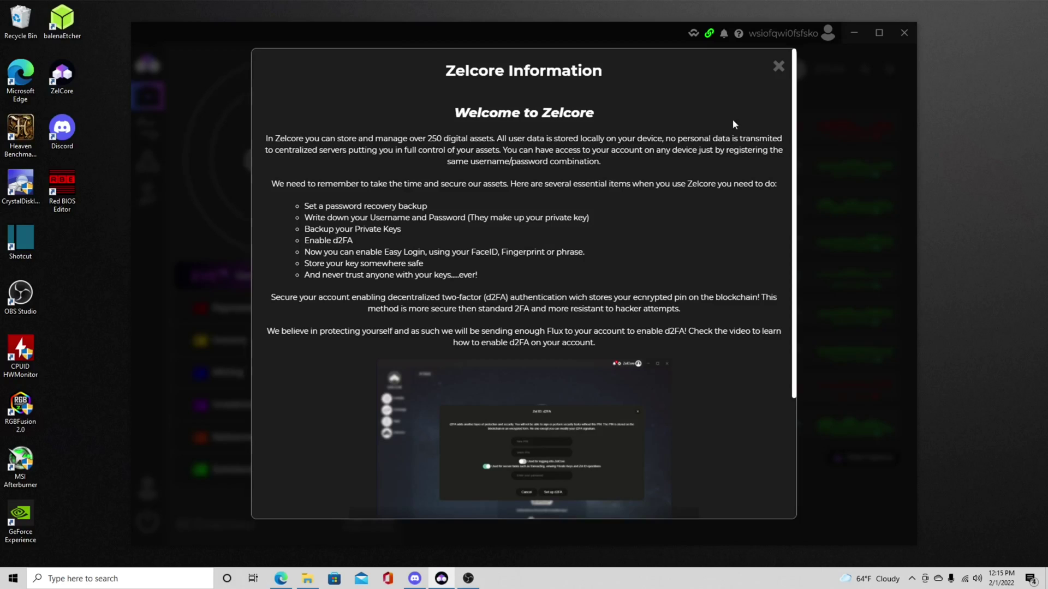
Step: View the Payments wallet's private key under Wallet Management, then return to Extras settings
left_click(779, 68)
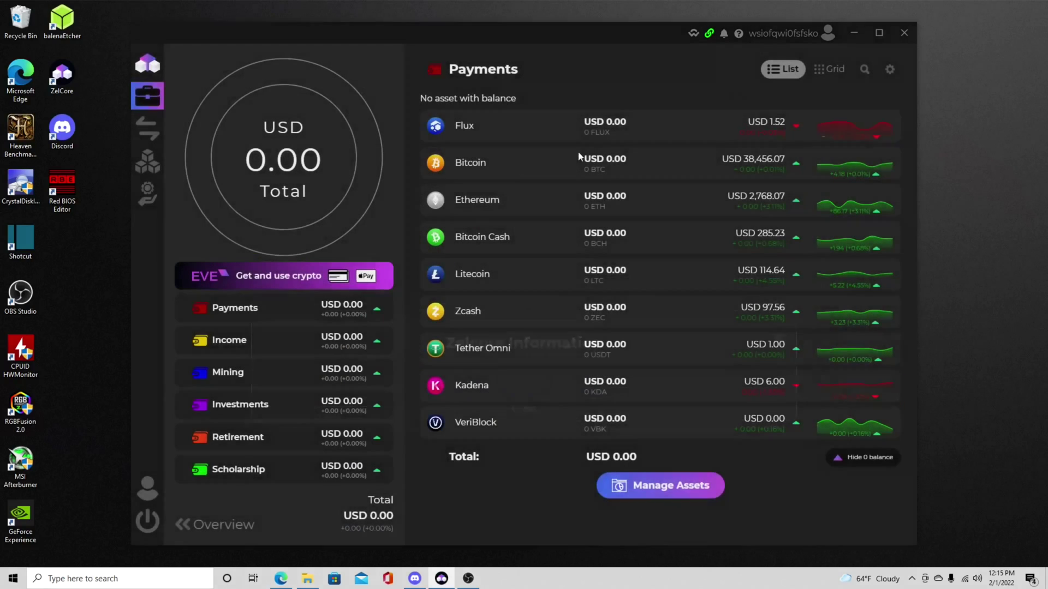
left_click(161, 494)
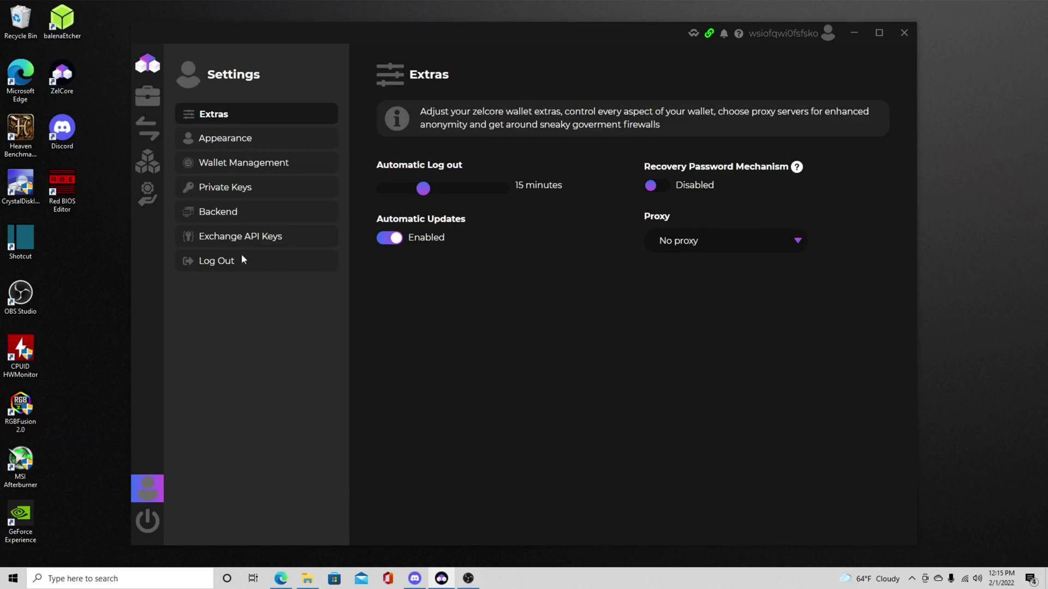
left_click(272, 167)
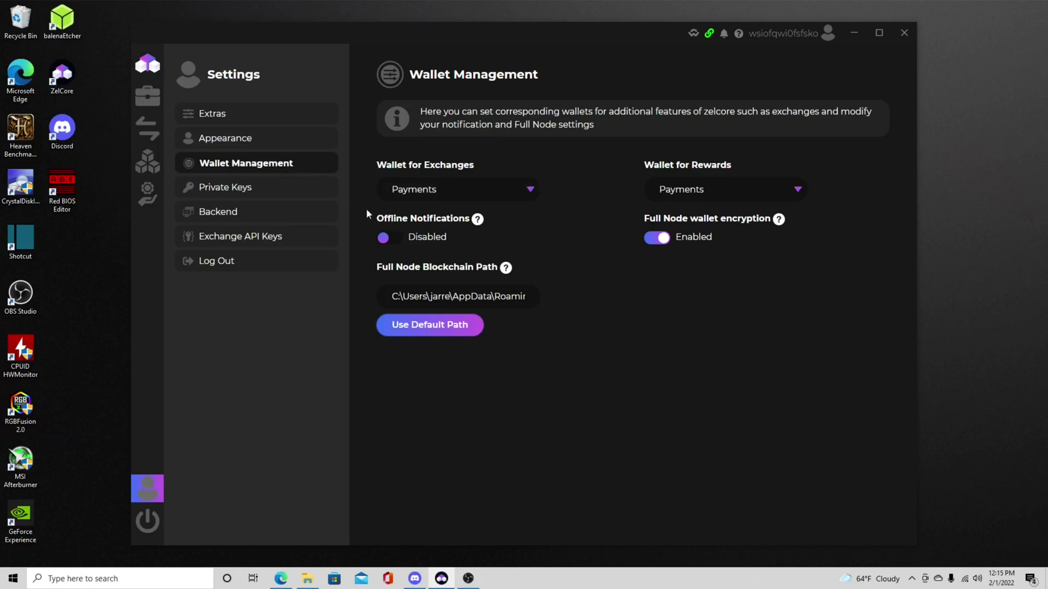
left_click(255, 188)
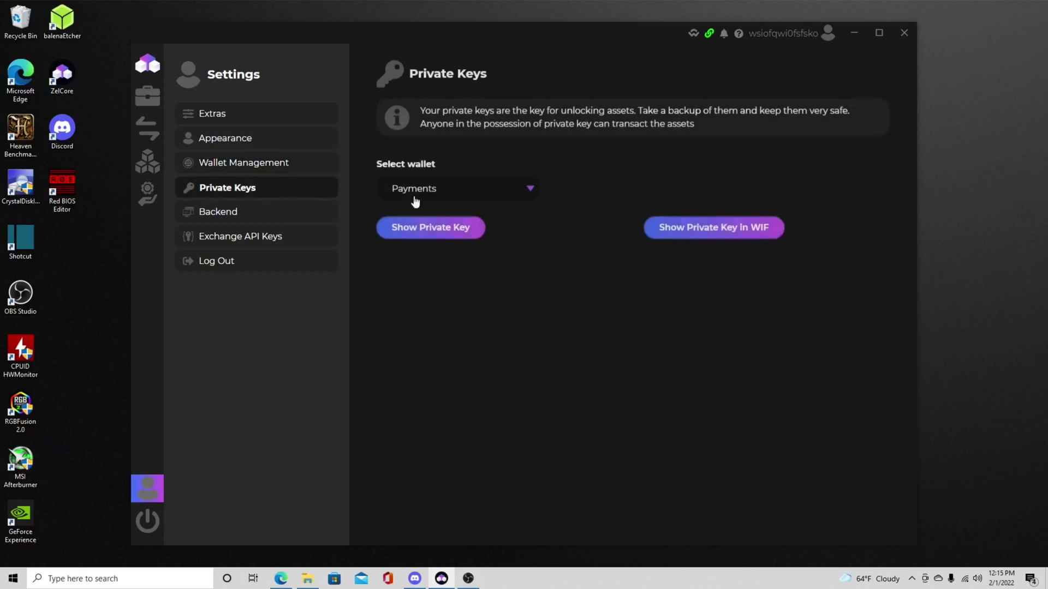
left_click(447, 240)
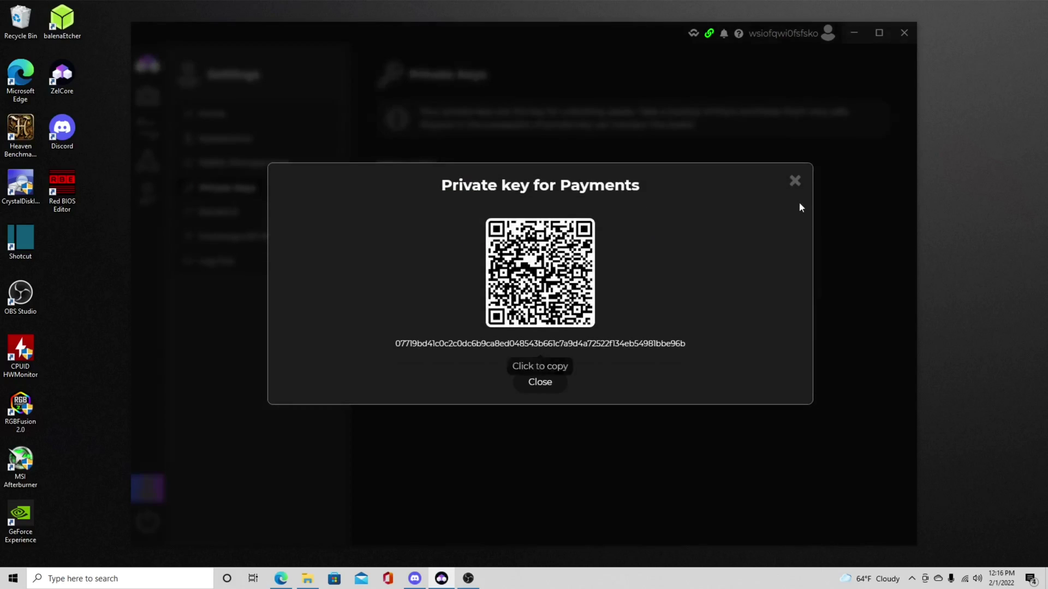
left_click(796, 181)
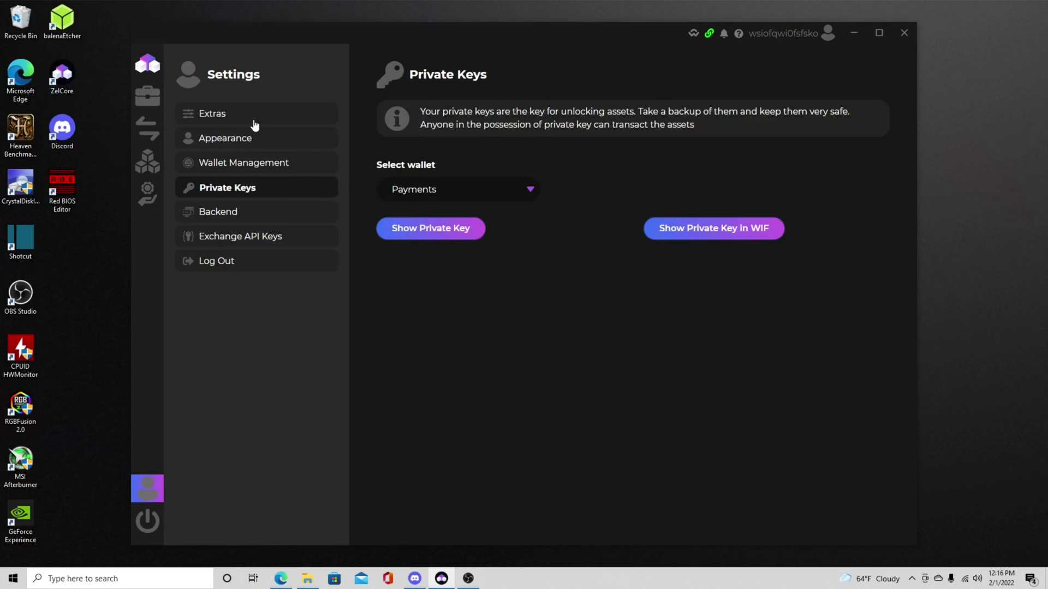
left_click(251, 125)
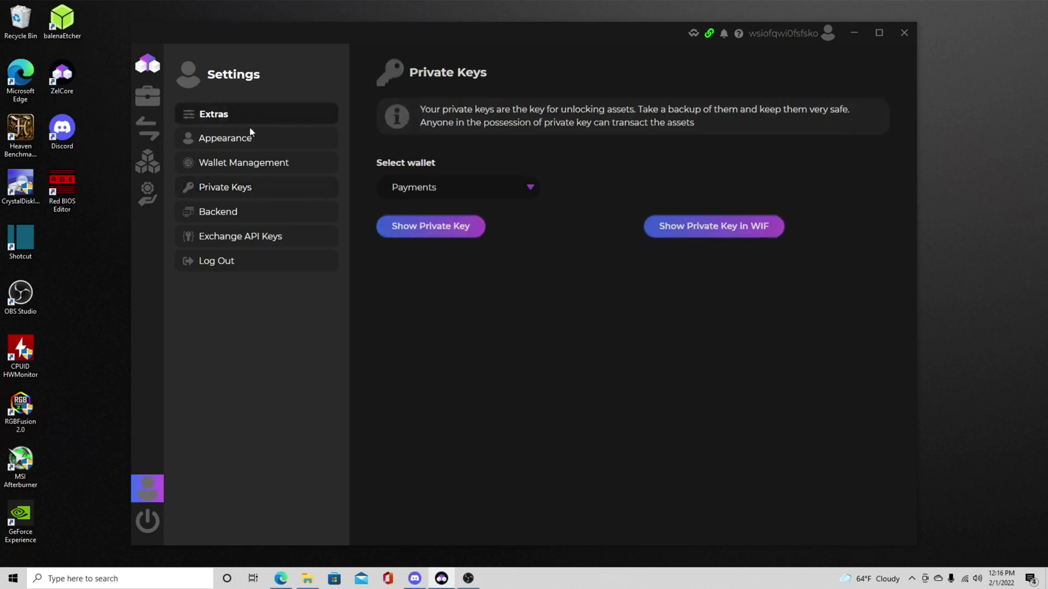
Step: Copy the Flux receiving address from the Flux asset's Receive view in Portfolio
left_click(153, 99)
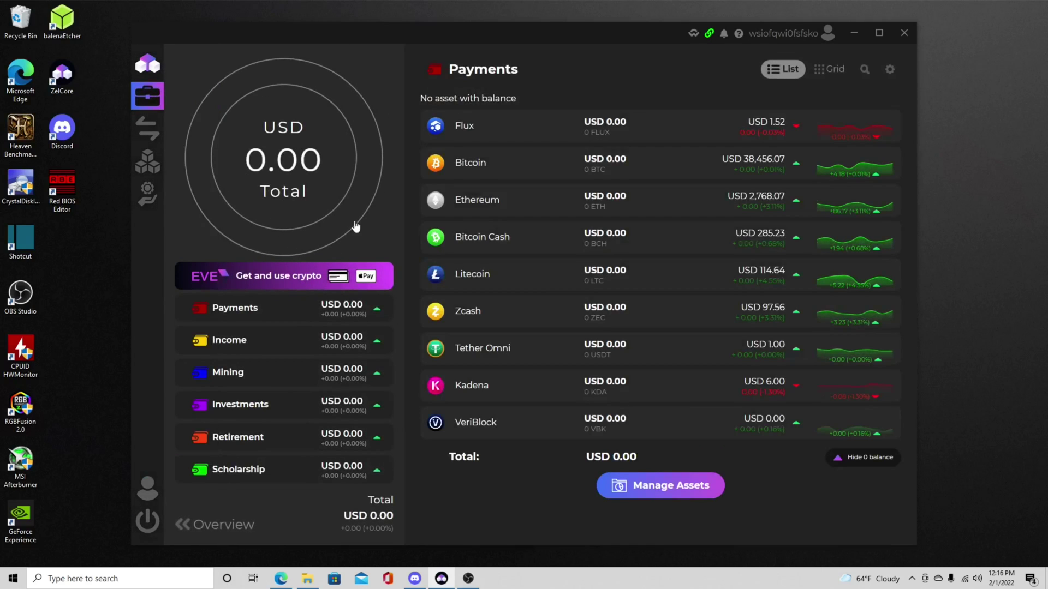
left_click(436, 127)
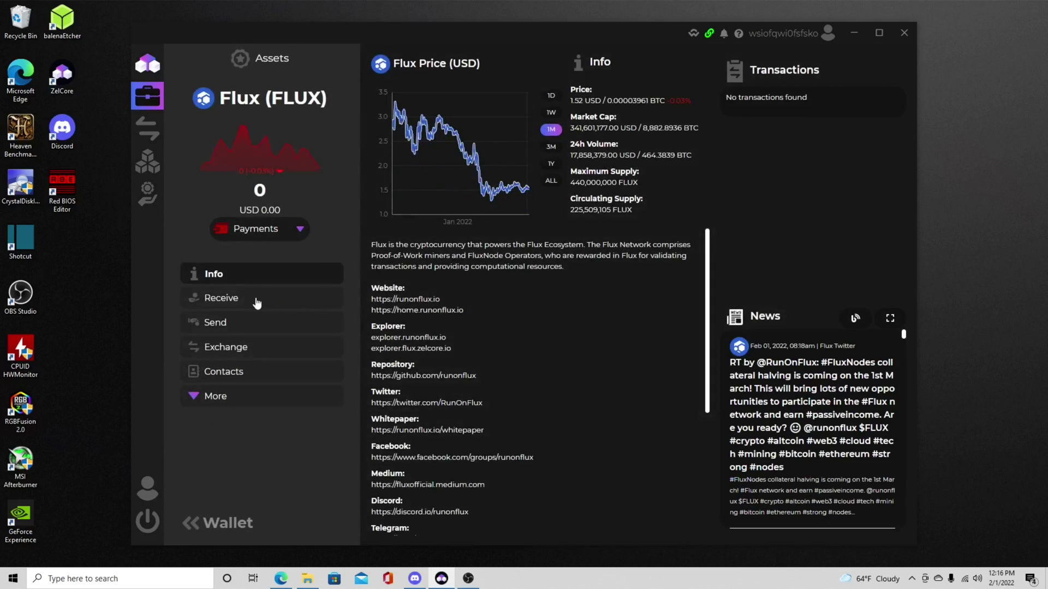
left_click(262, 299)
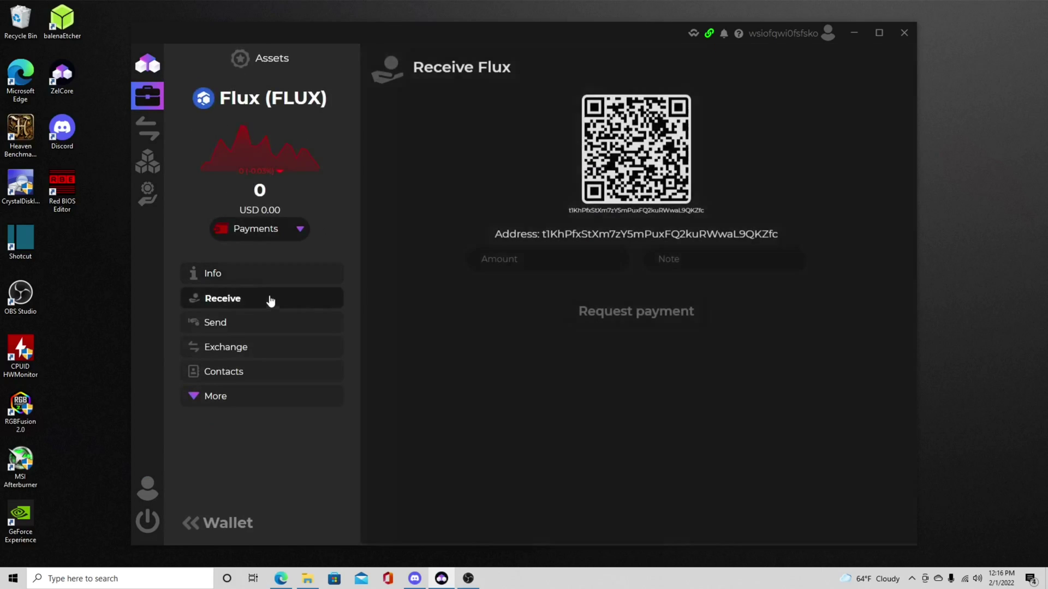
left_click(616, 201)
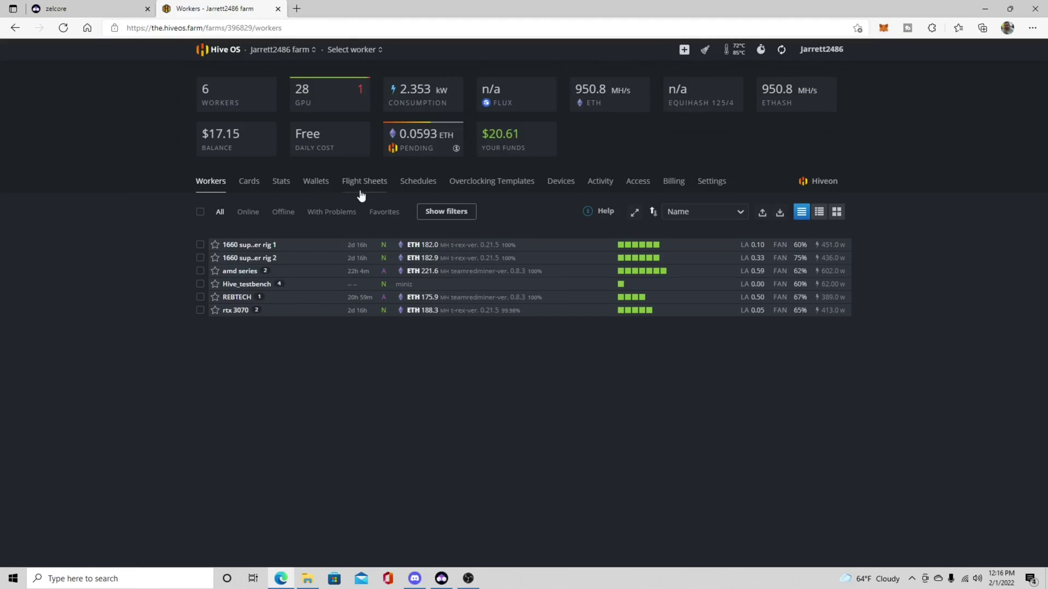
Step: Start a new flight sheet with FLUX as the coin and begin adding a FLUX wallet
left_click(366, 190)
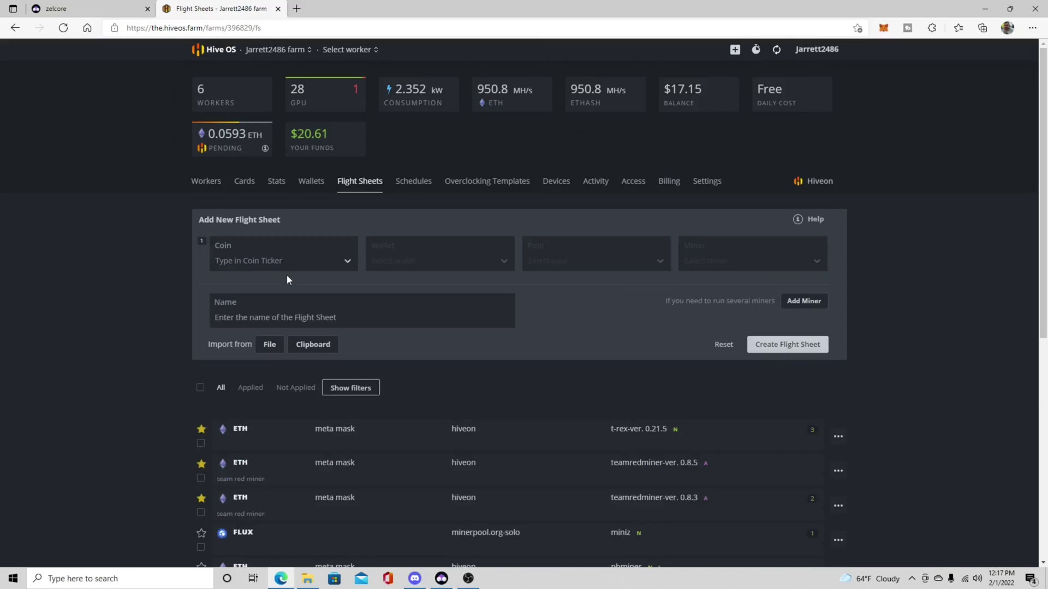
left_click(331, 261)
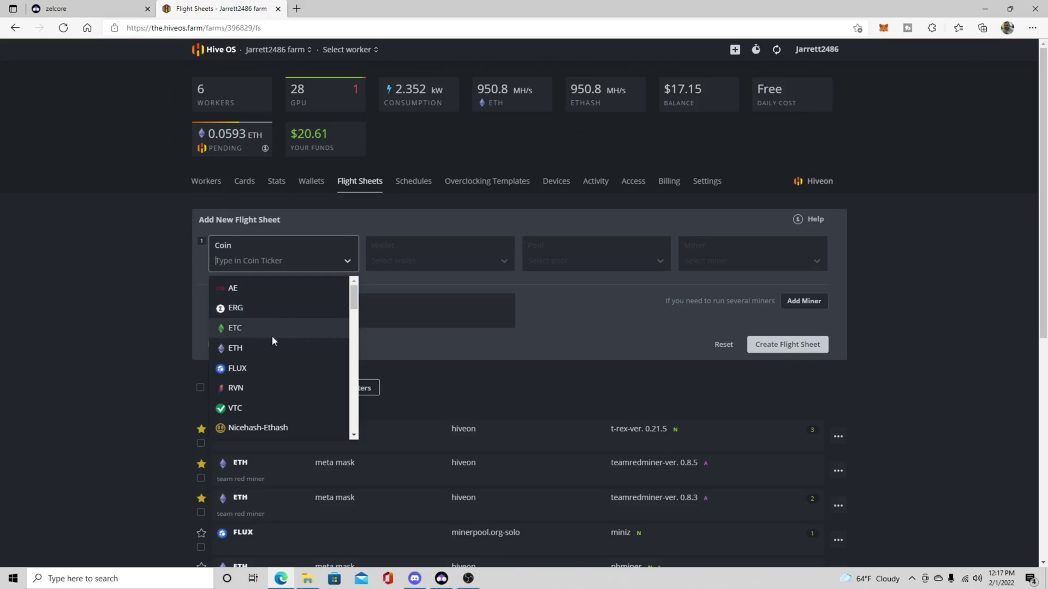
type("flux")
left_click(267, 297)
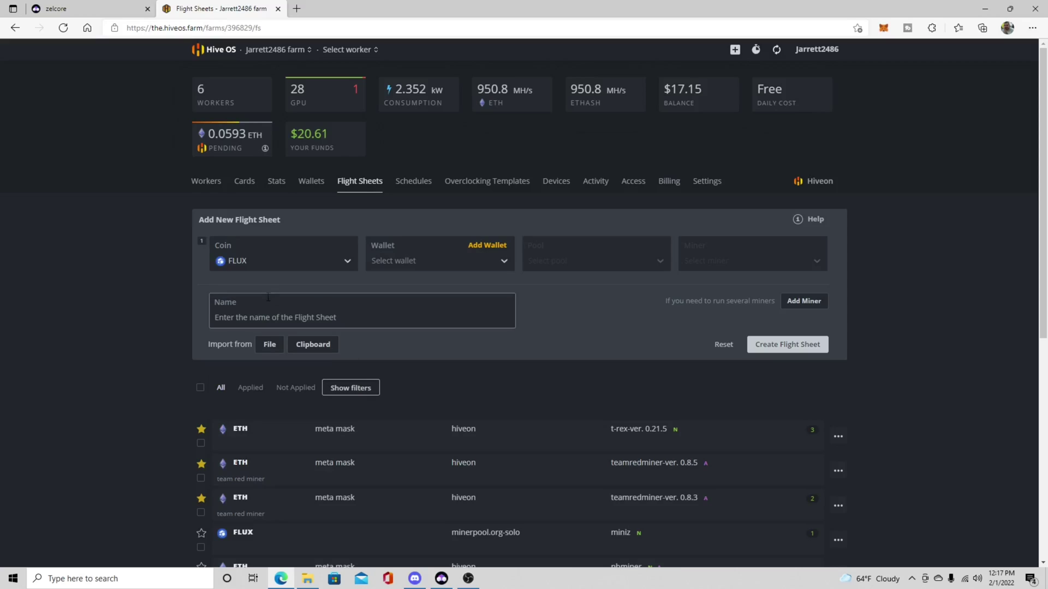
left_click(480, 248)
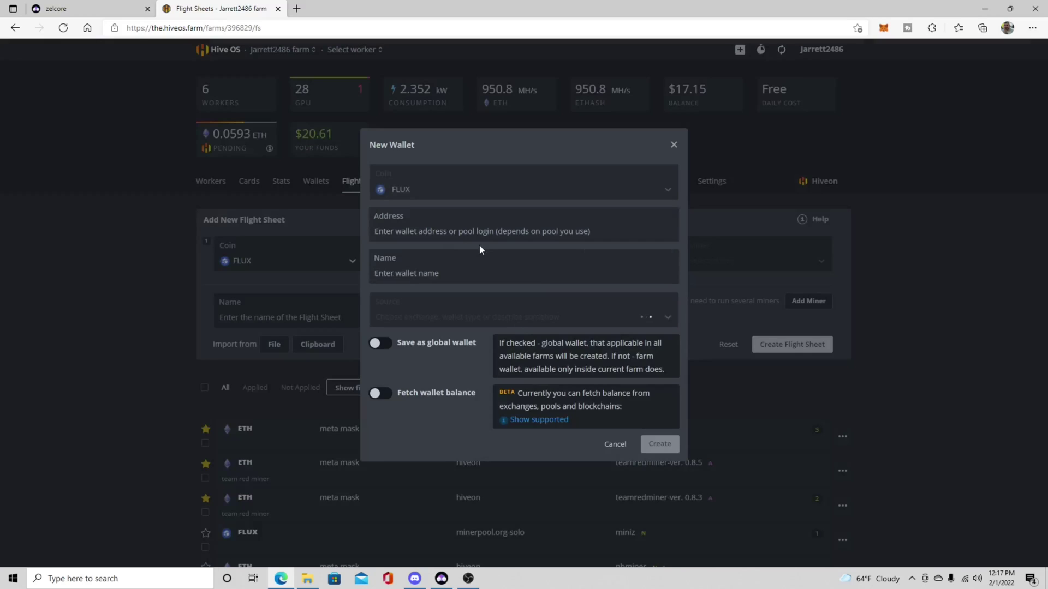
Step: Create a FLUX wallet from the pasted Zelcore address for the new flight sheet
right_click(428, 237)
left_click(455, 341)
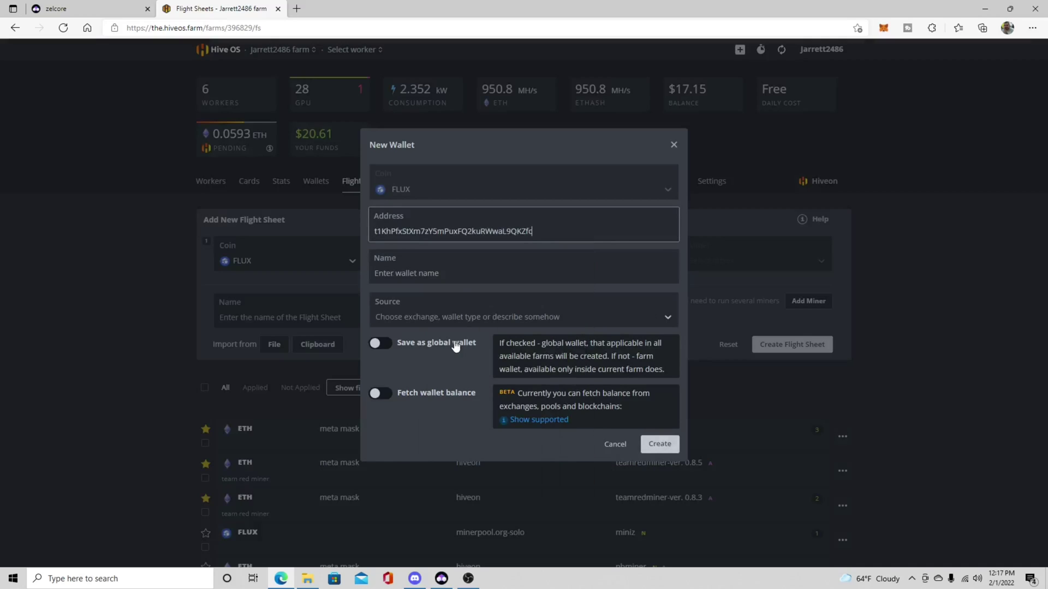
left_click(494, 270)
left_click(664, 452)
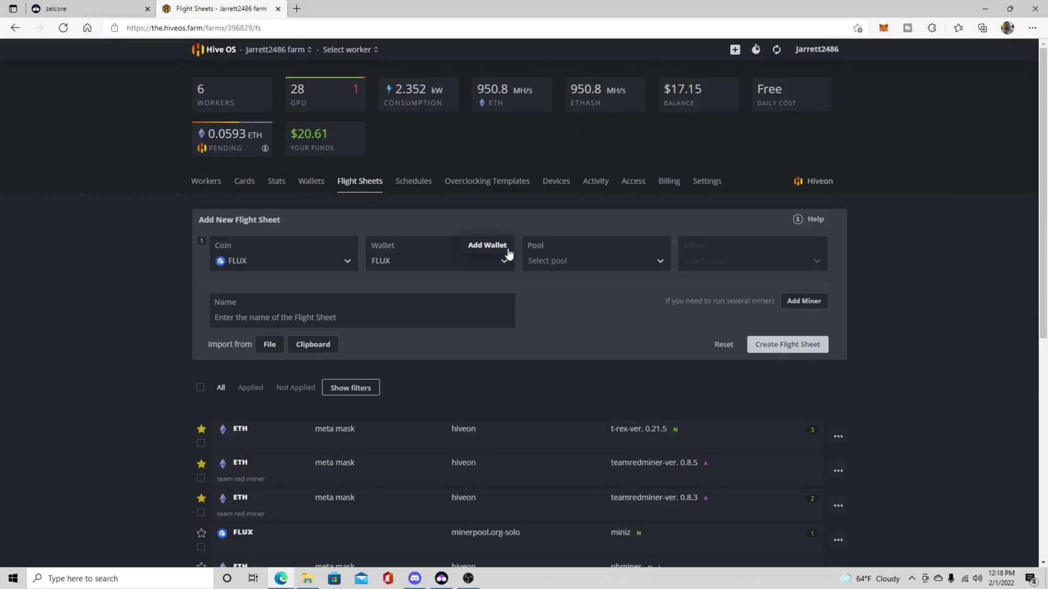
left_click(594, 264)
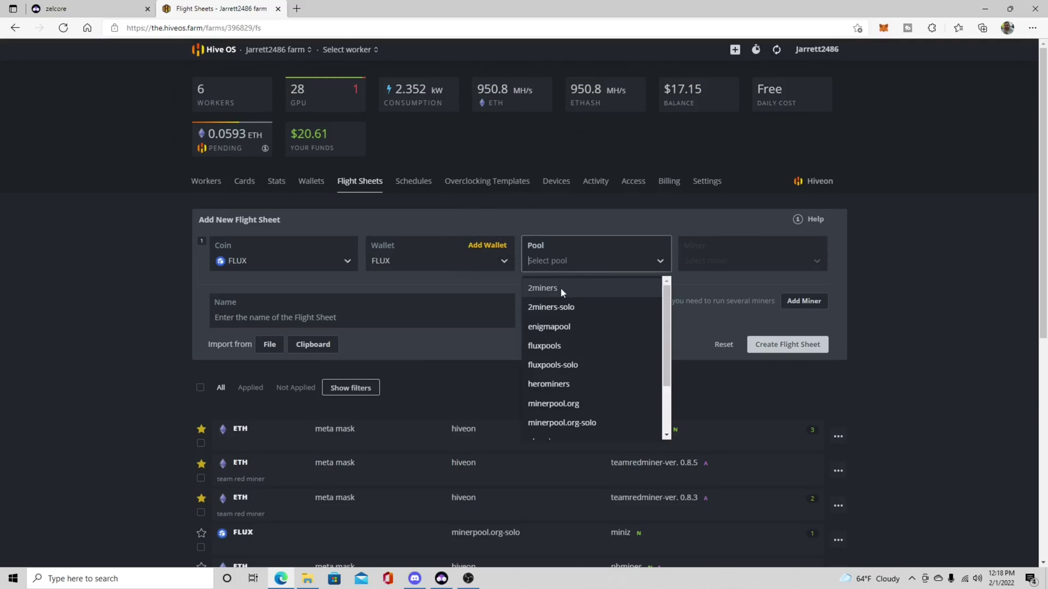
Step: Search Bing for mining pool stats in a new tab and open miningpoolstats.stream
left_click(302, 11)
type("mining pool stat")
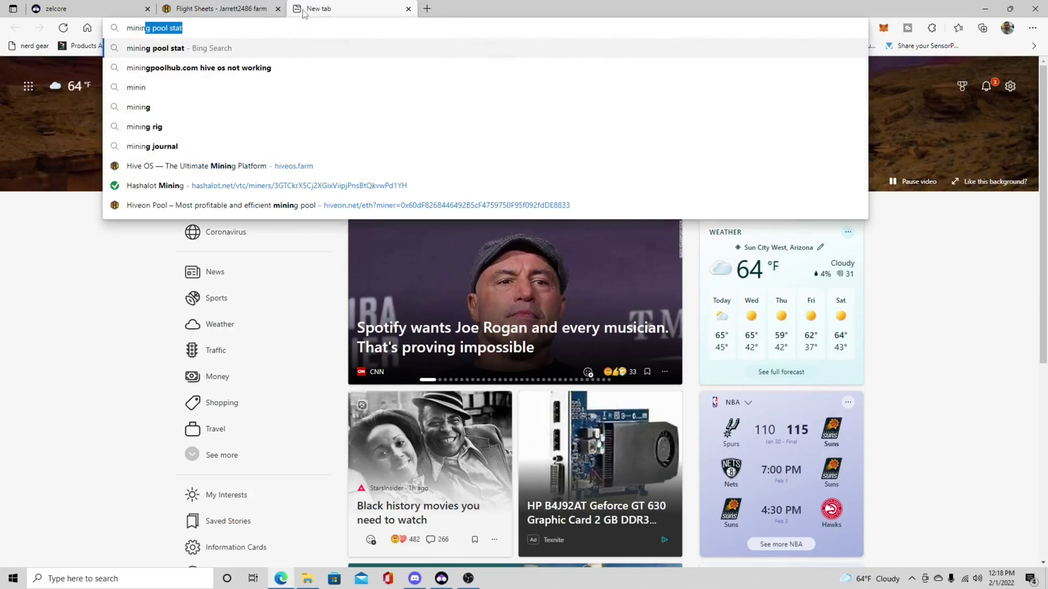
key("Return")
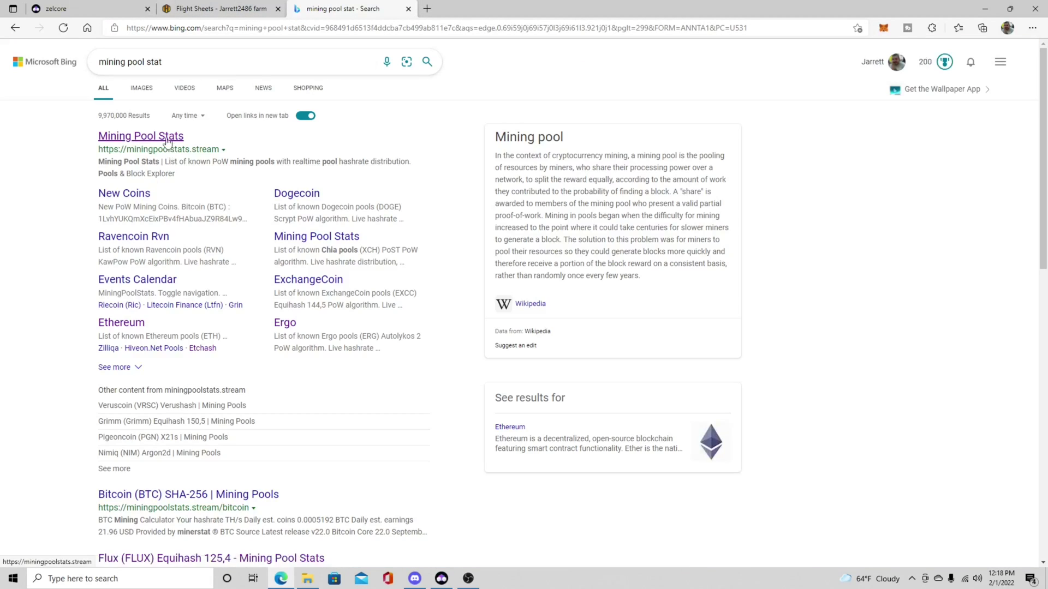
left_click(190, 139)
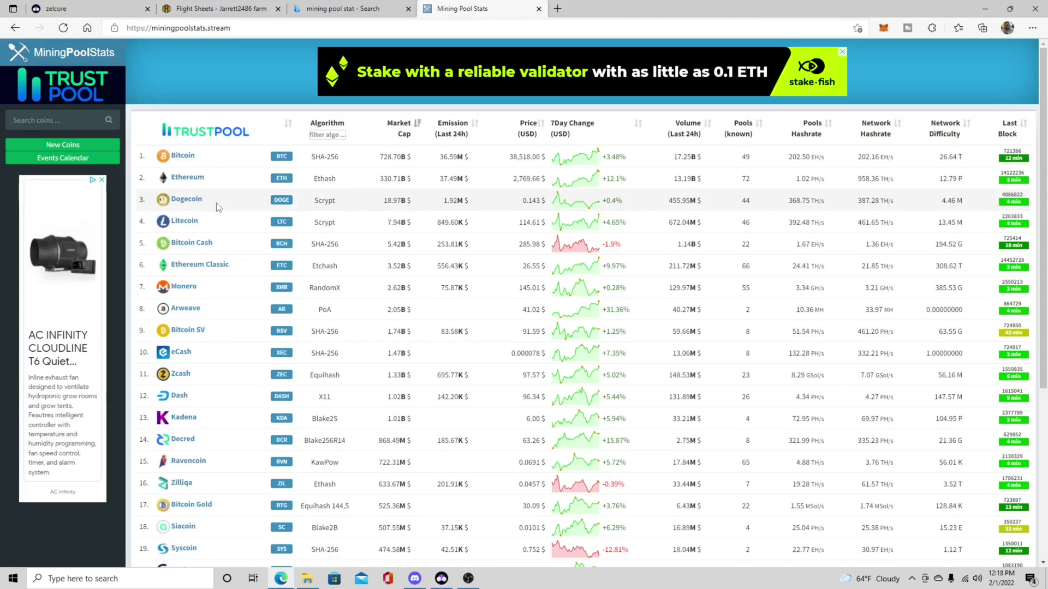
Step: Check the Flux pool rankings, led by minerpool.org, then return to the Hive OS flight sheet
scroll(197, 284, "down", 5)
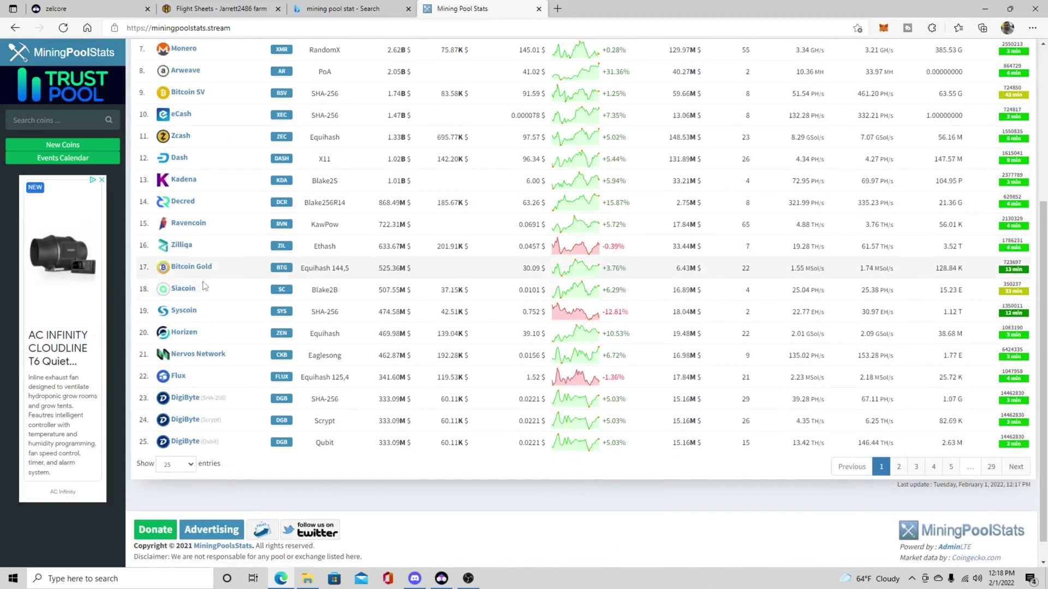
left_click(178, 376)
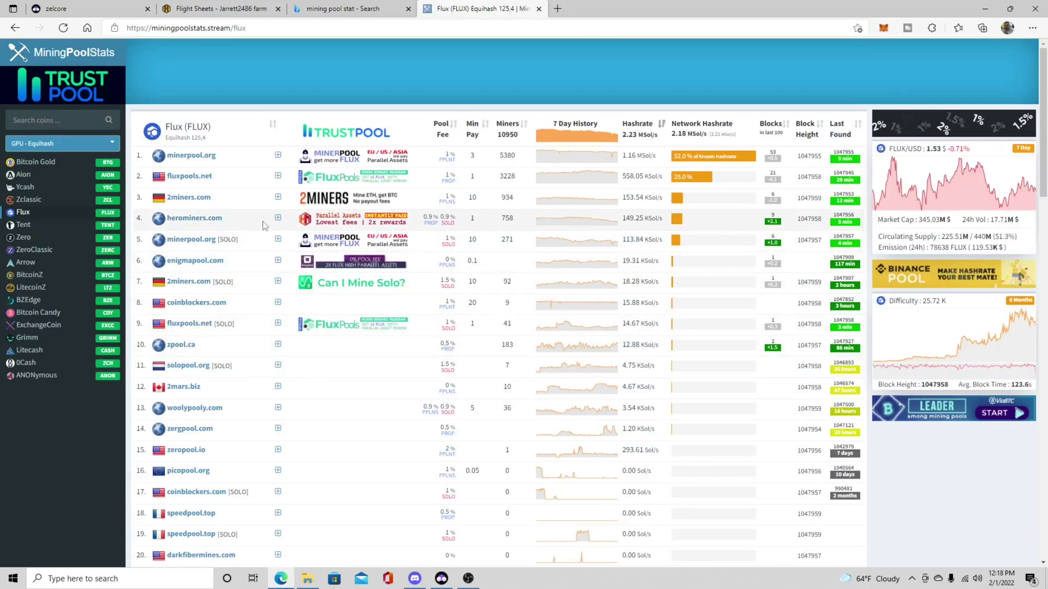
scroll(262, 224, "down", 2)
scroll(257, 205, "up", 2)
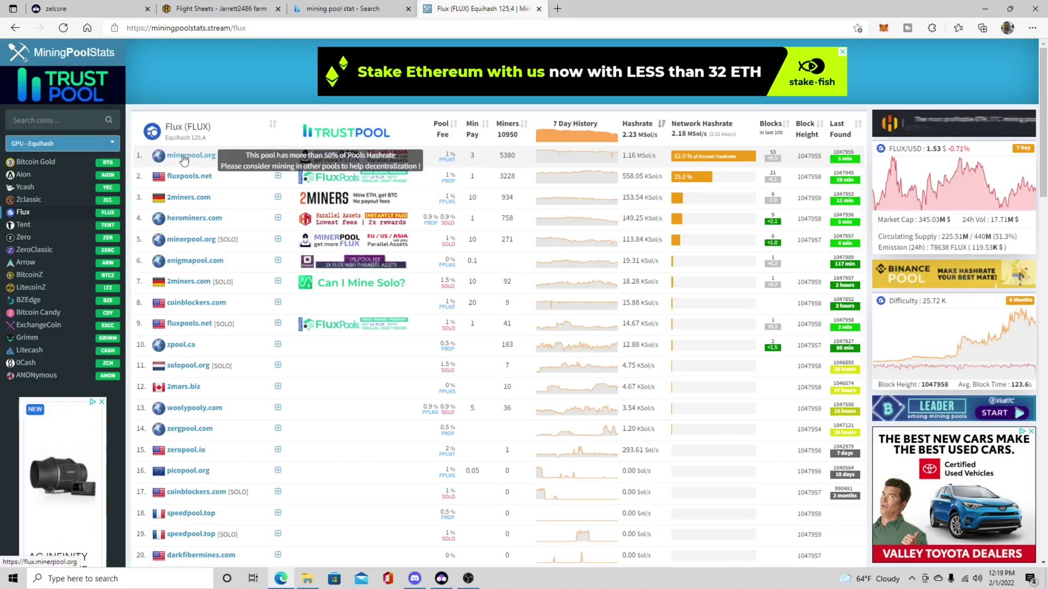
left_click(218, 9)
Step: Select the minerpool.org-solo pool and its US-WEST Low diff server (flux-us-west.minerpool.org:2057)
left_click(604, 253)
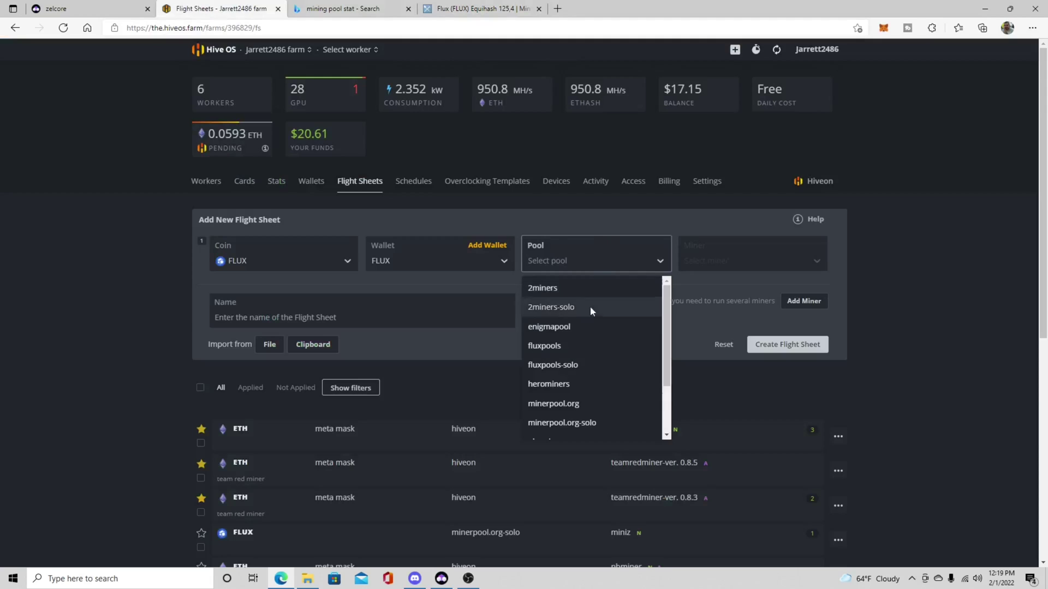
scroll(582, 351, "down", 2)
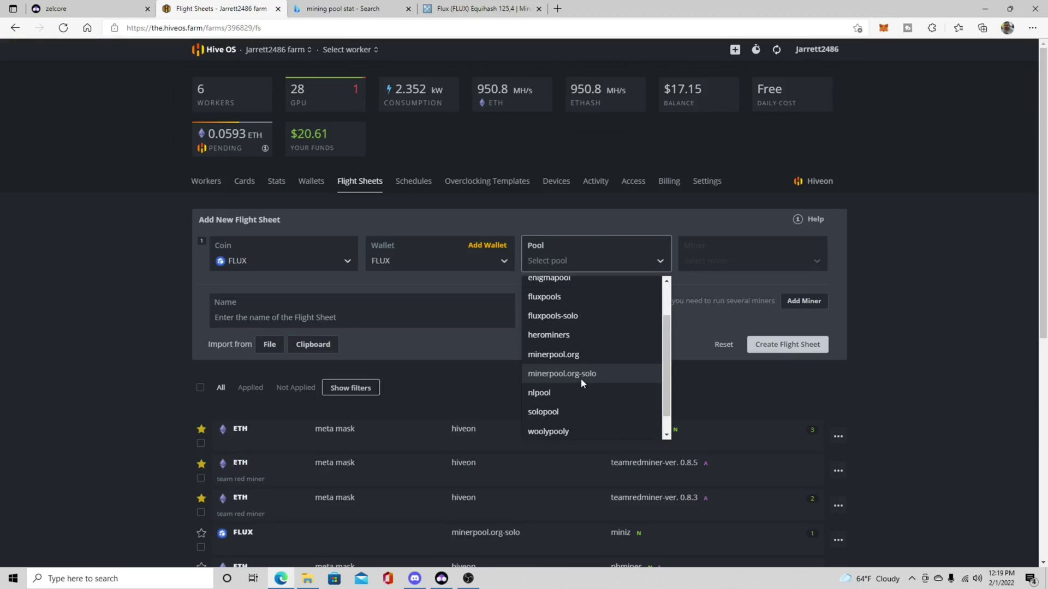
left_click(577, 373)
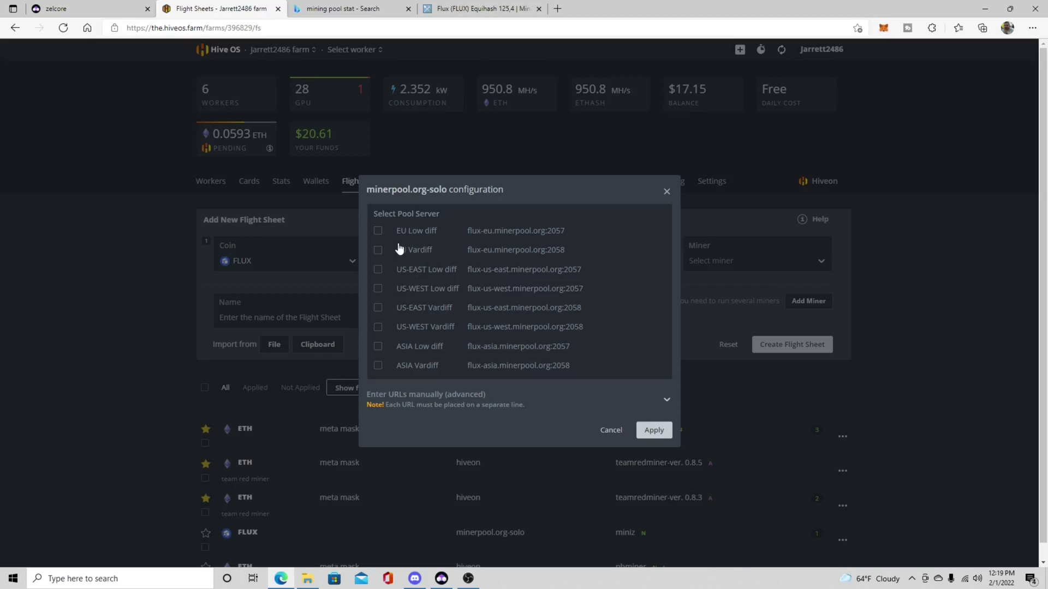
left_click(376, 289)
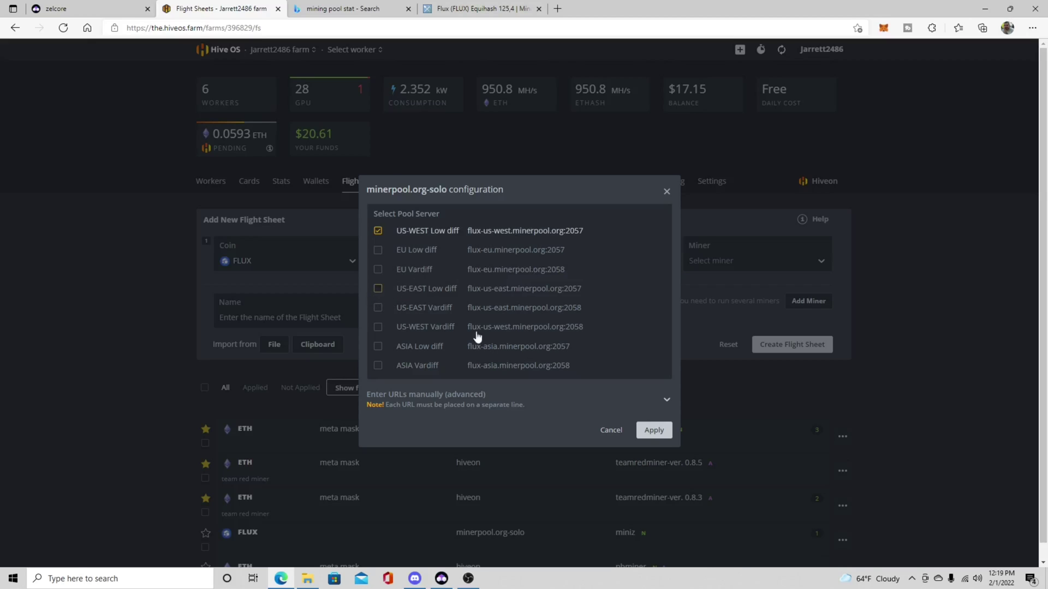
left_click(650, 431)
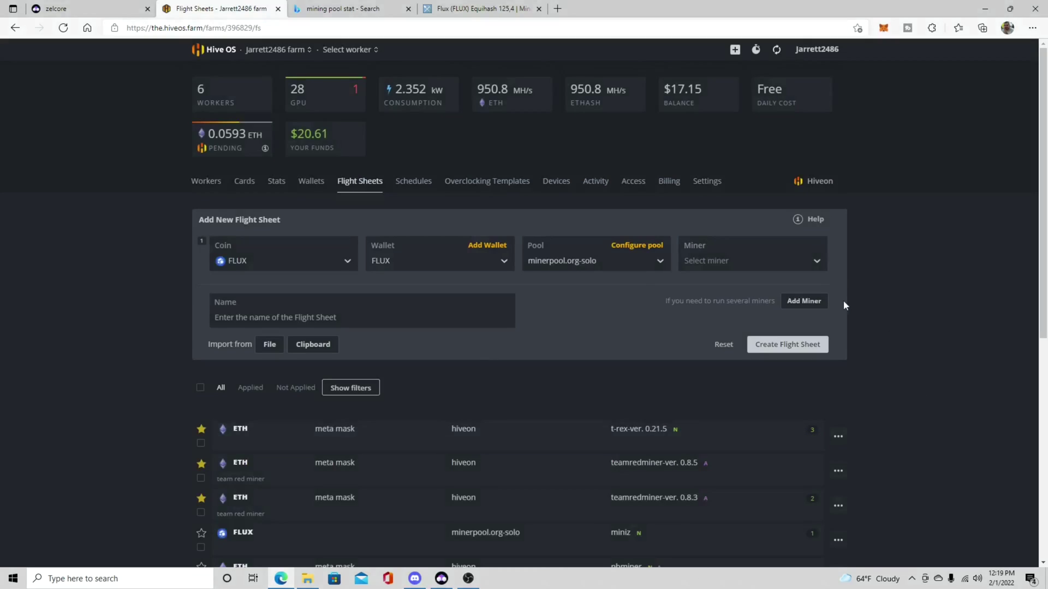
left_click(749, 261)
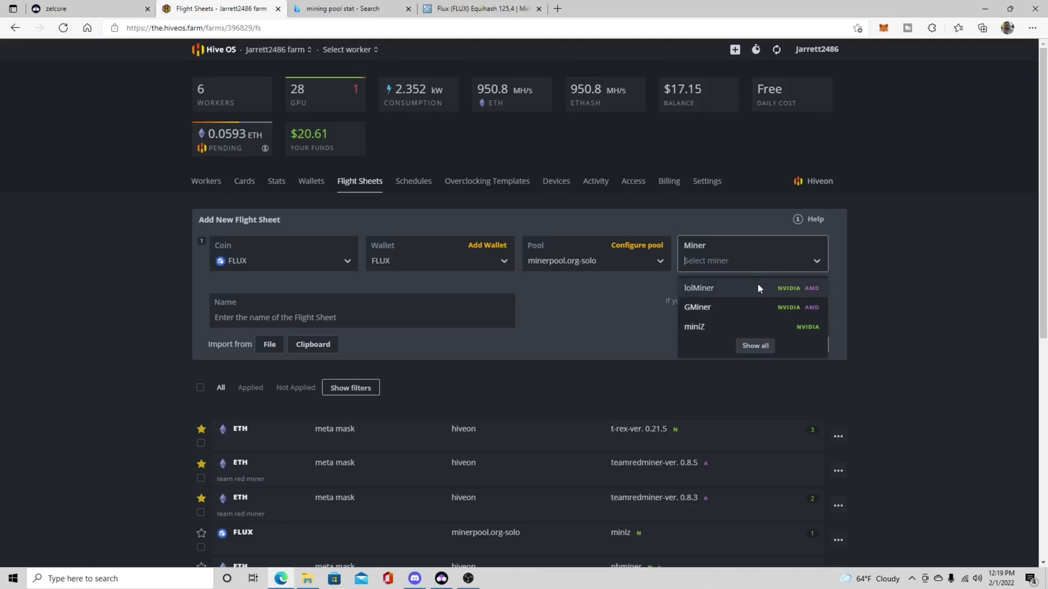
Step: Pick miniZ as the miner and save the new FLUX flight sheet
left_click(805, 326)
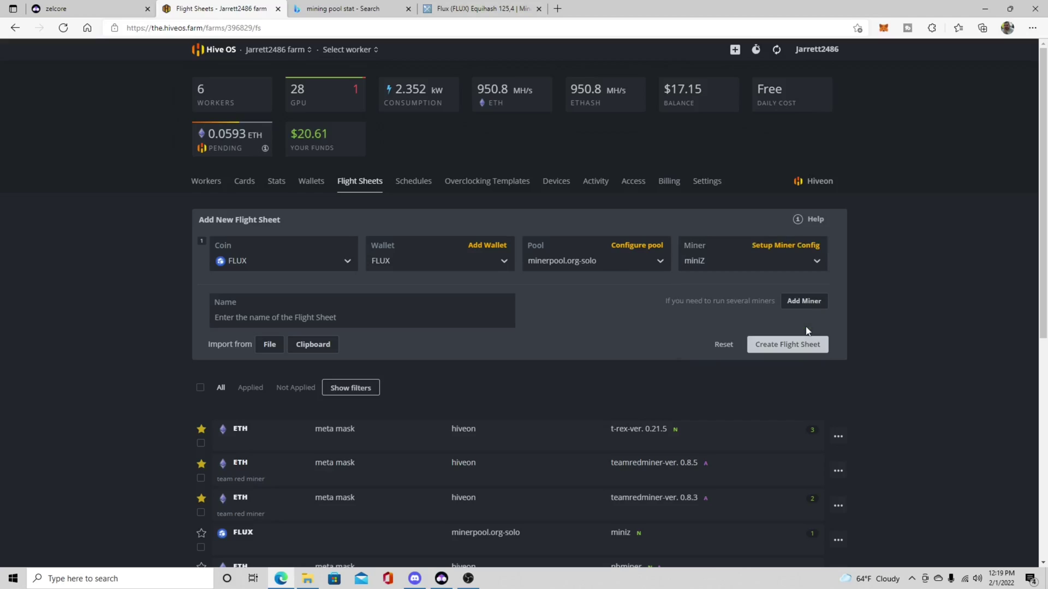
left_click(776, 345)
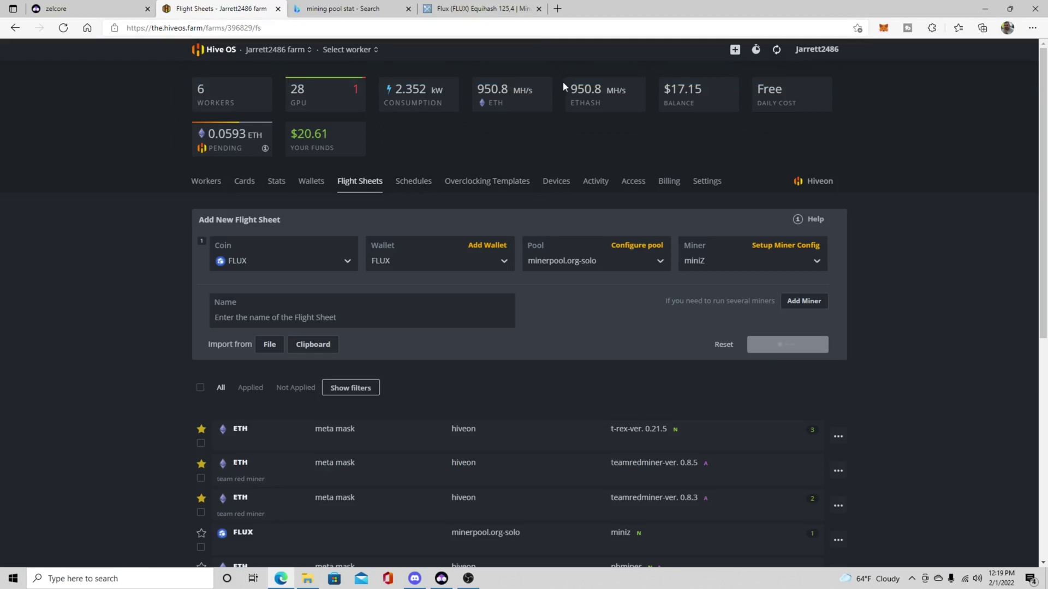
left_click(206, 181)
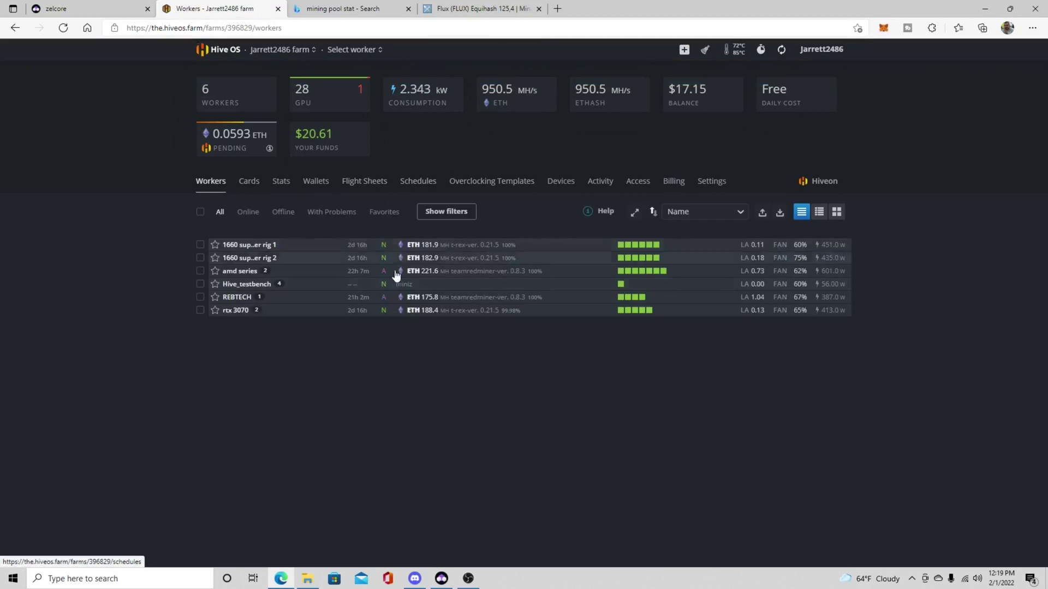
Step: On the Hive_testbench rig, launch the FLUX minerpool.org-solo miniZ flight sheet
left_click(251, 285)
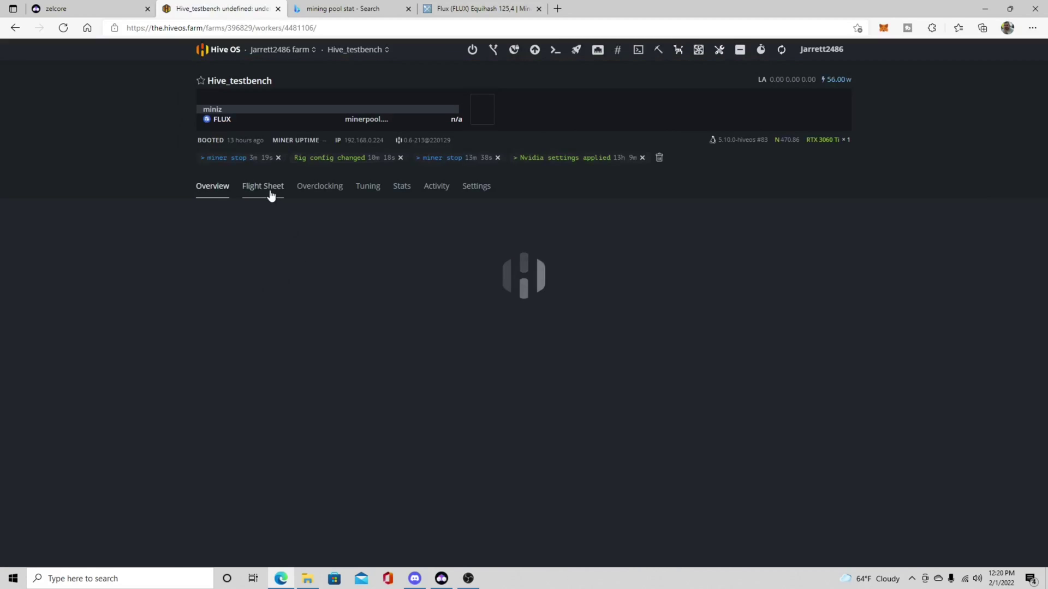
mouse_move(325, 213)
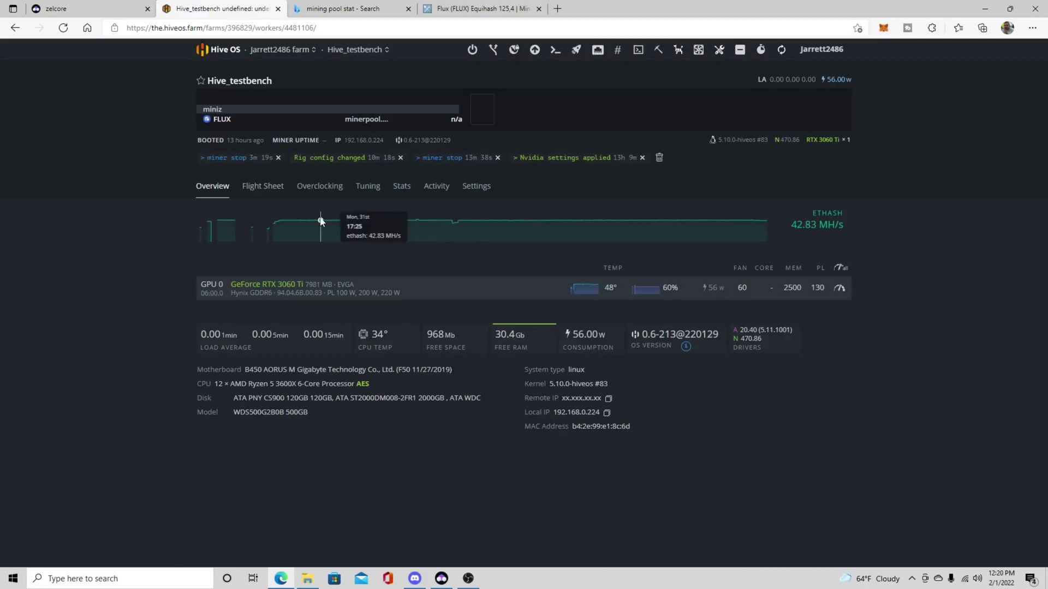
left_click(268, 190)
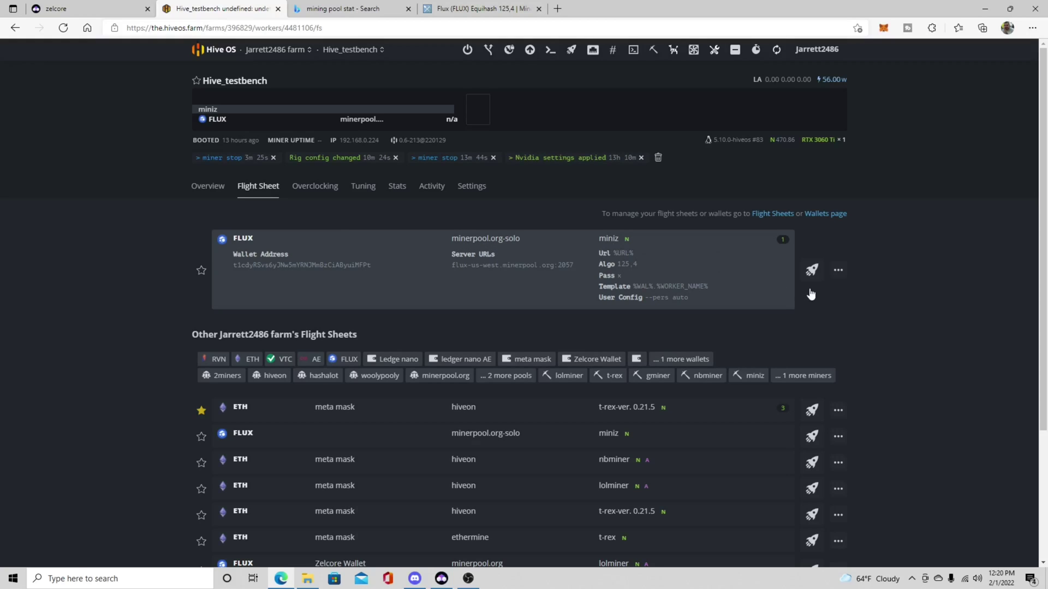
scroll(802, 320, "down", 1)
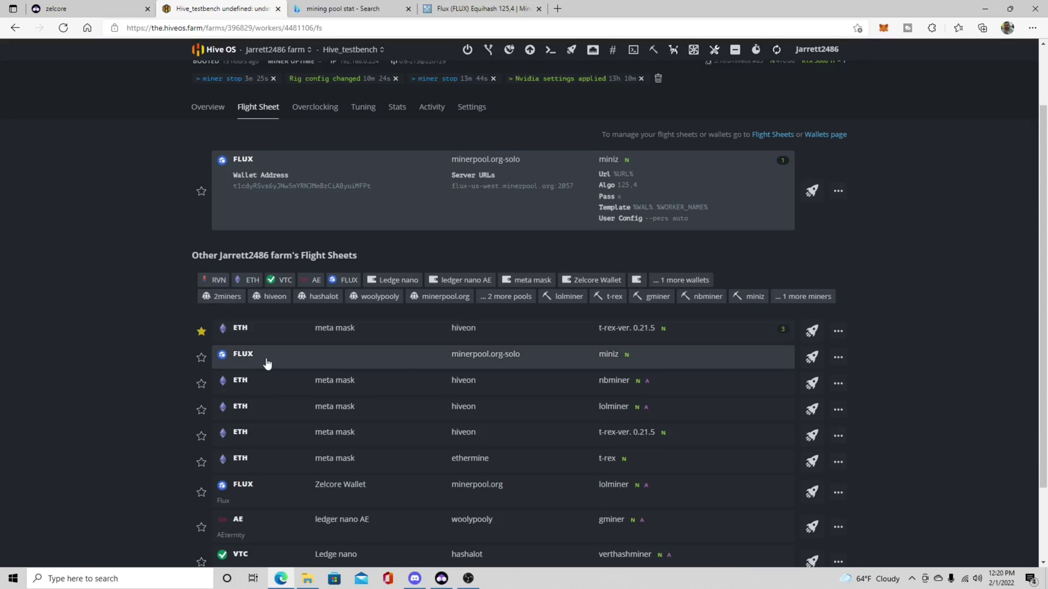
left_click(812, 358)
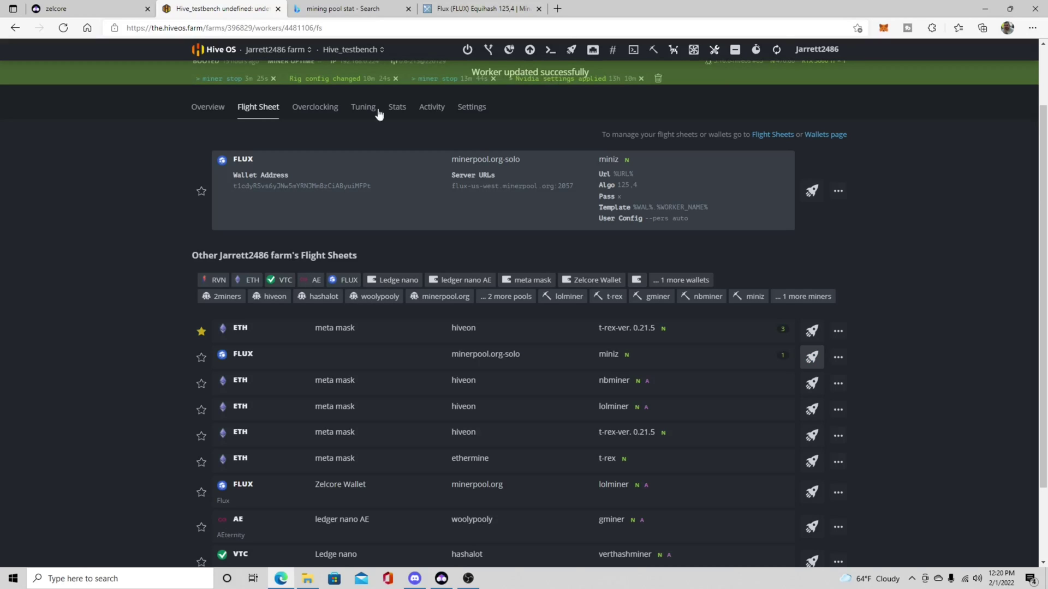
left_click(205, 106)
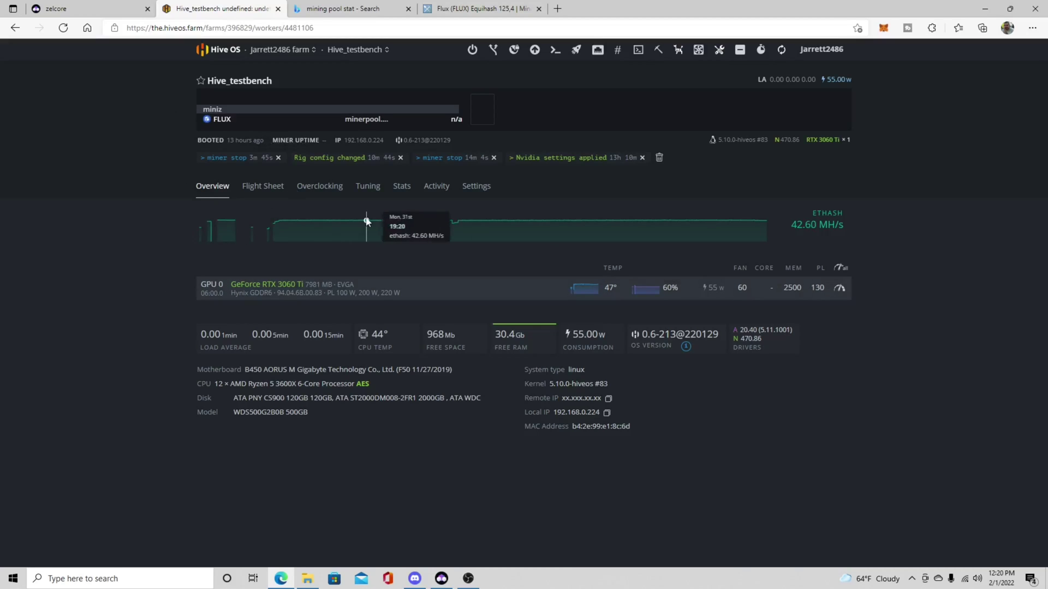
Step: Reload the Hive_testbench overview to see the updated miniZ FLUX mining stats
left_click(62, 29)
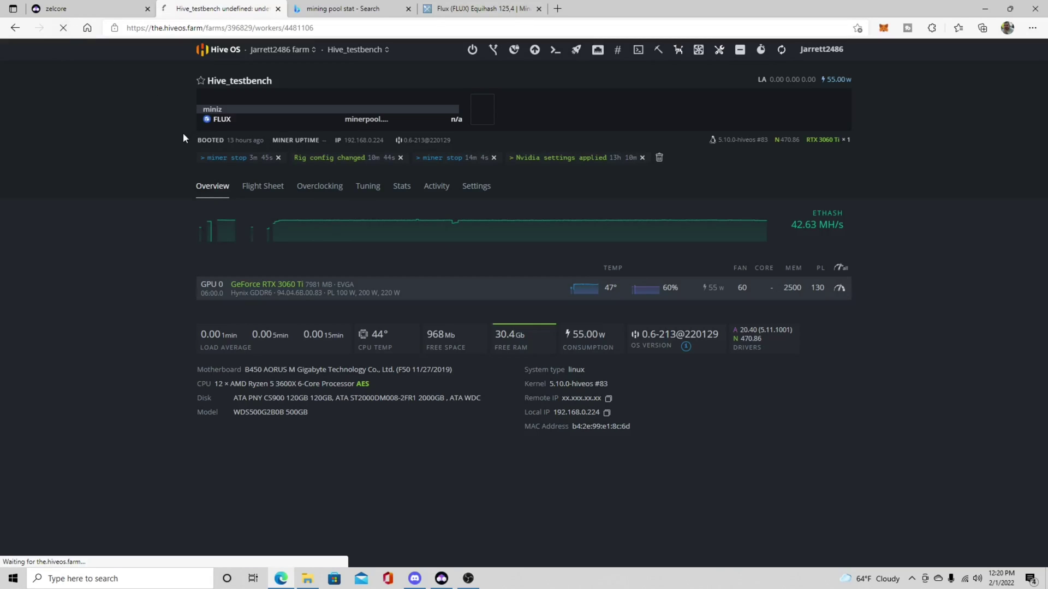